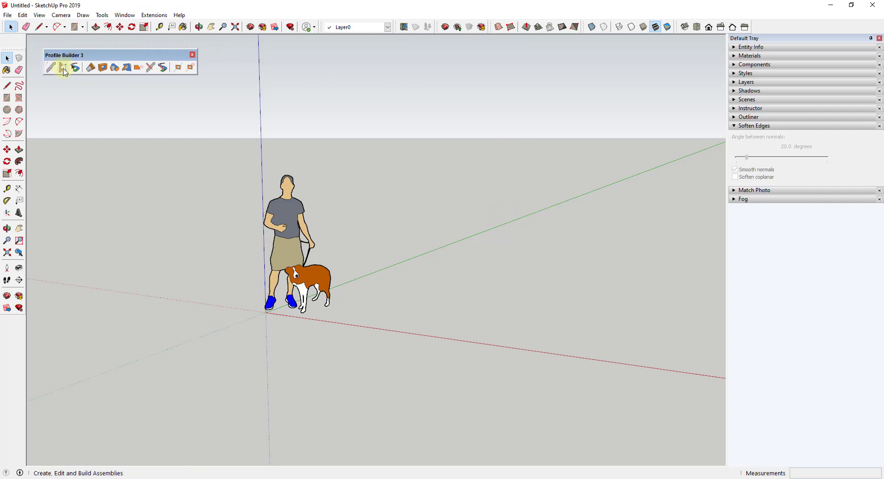
Load the Bleachers assembly from the Profile Builder 3 assembly library.
{"action": "left_click", "coordinate": [62, 67]}
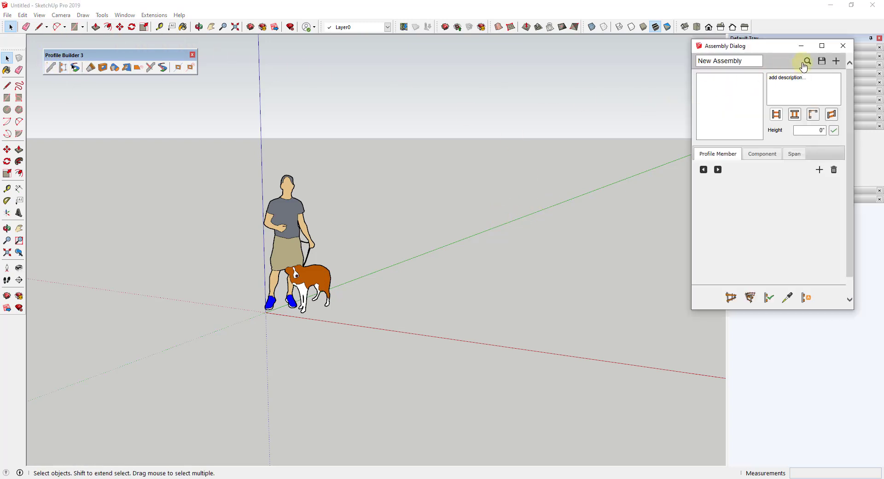
{"action": "left_click", "coordinate": [808, 61]}
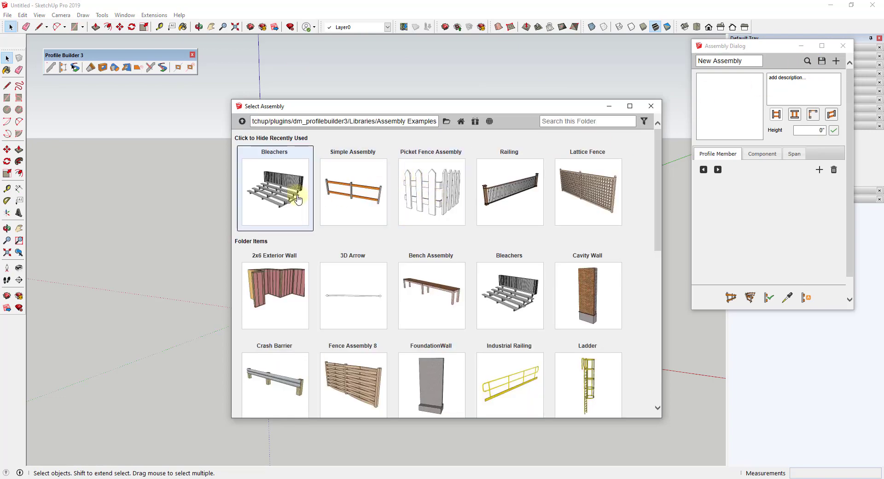
{"action": "left_click", "coordinate": [289, 195]}
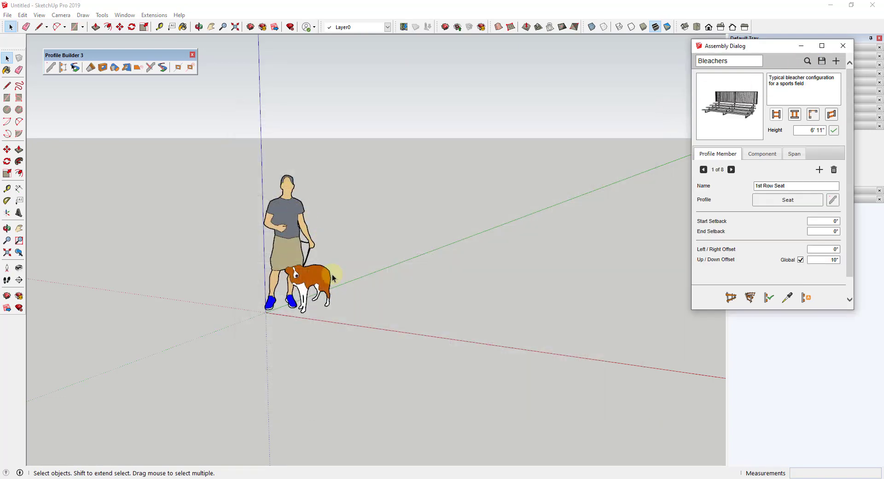
Build a single straight run of the Bleachers assembly beside the scale figure, roughly parallel to the green axis.
{"action": "left_click", "coordinate": [730, 297]}
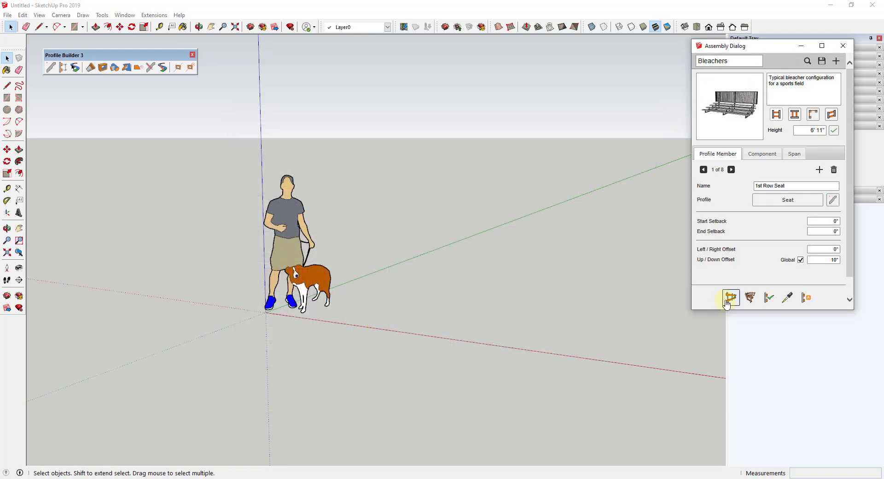
{"action": "left_click", "coordinate": [378, 326]}
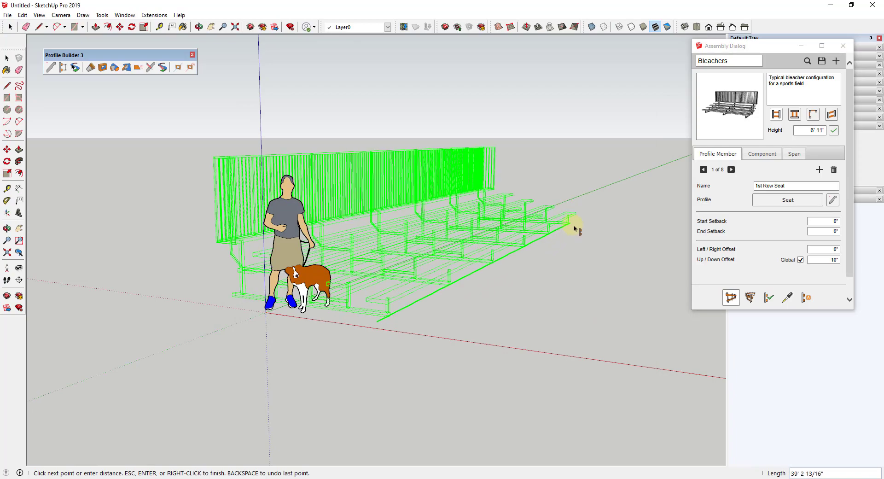
{"action": "left_click", "coordinate": [590, 219]}
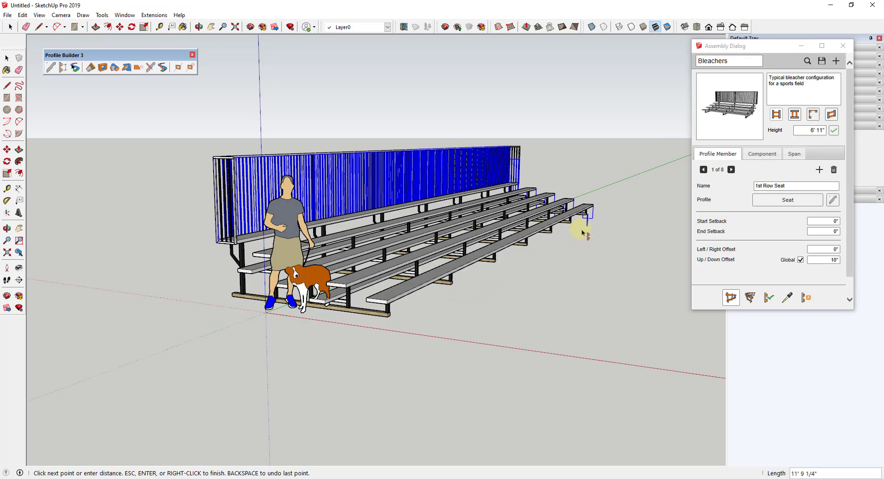
{"action": "middle_click_drag", "start_coordinate": [573, 247], "coordinate": [500, 263]}
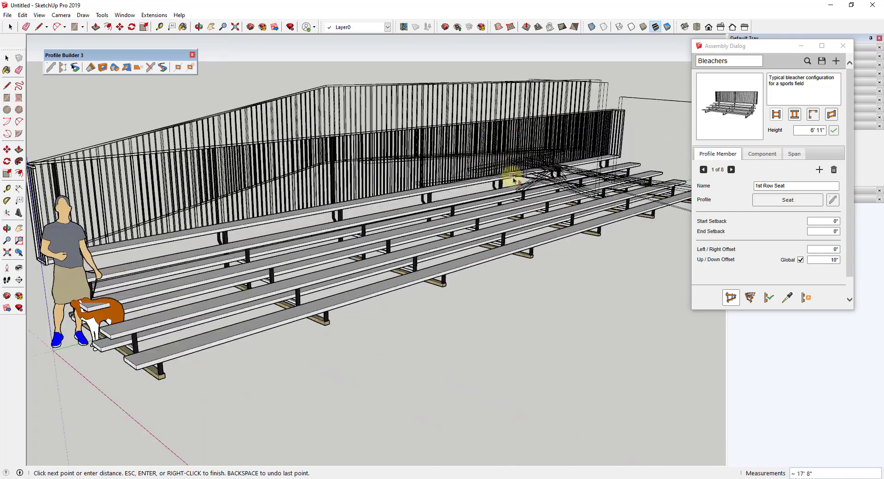
{"action": "key", "text": "Return"}
{"action": "scroll", "coordinate": [570, 217], "scroll_direction": "down", "scroll_amount": 4}
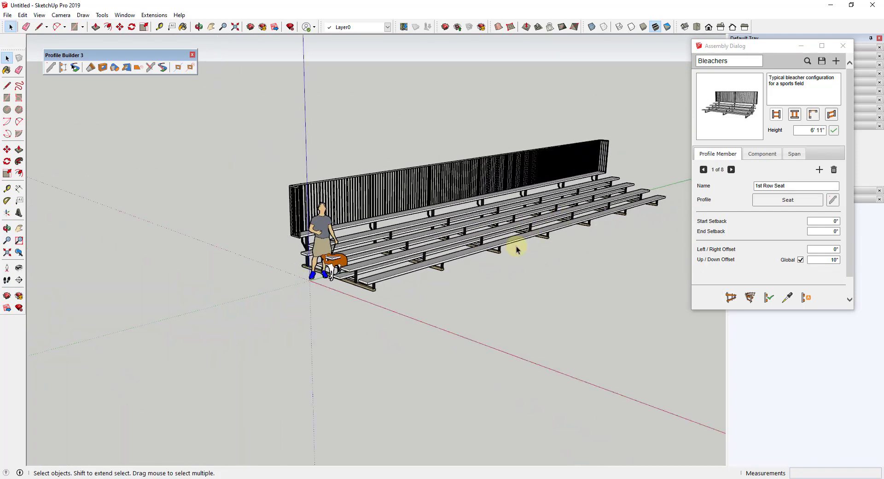
{"action": "middle_click_drag", "start_coordinate": [517, 249], "coordinate": [311, 209]}
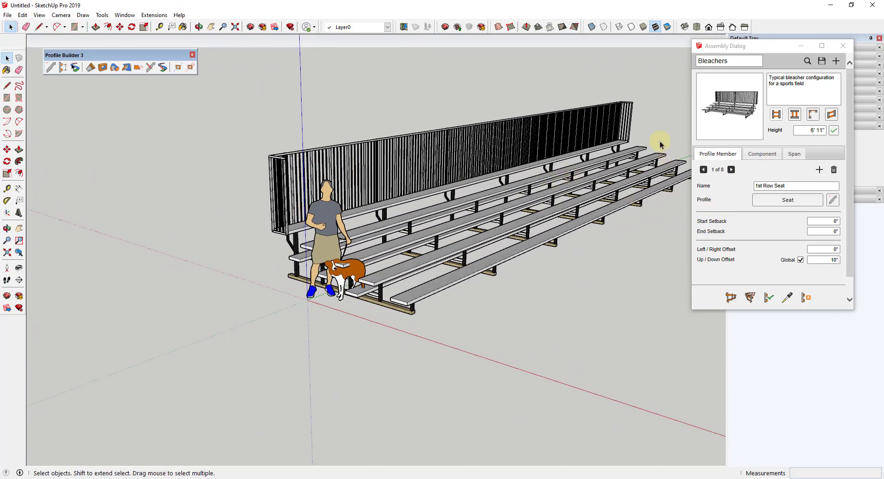
{"action": "scroll", "coordinate": [502, 180], "scroll_direction": "down", "scroll_amount": 3}
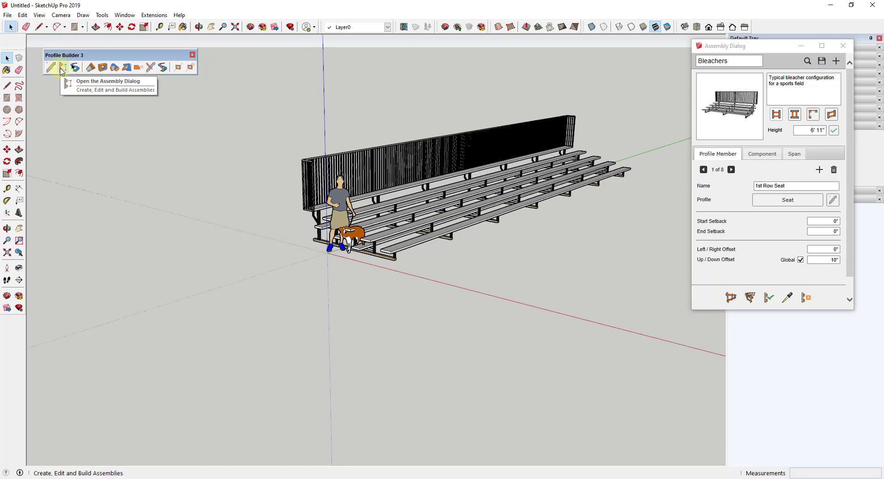
Look over the assembly library without loading another assembly, and select the bleachers to inspect them as one object.
{"action": "left_click", "coordinate": [807, 60]}
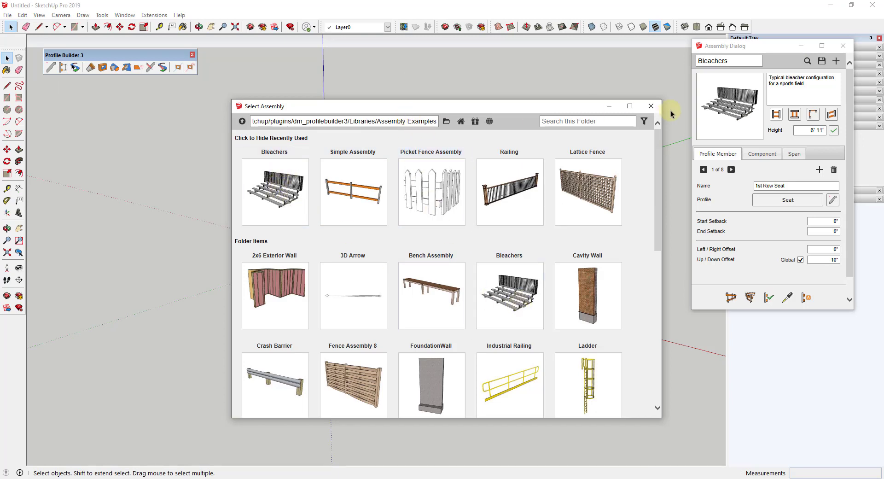
{"action": "left_click", "coordinate": [650, 106]}
{"action": "scroll", "coordinate": [495, 219], "scroll_direction": "up", "scroll_amount": 3}
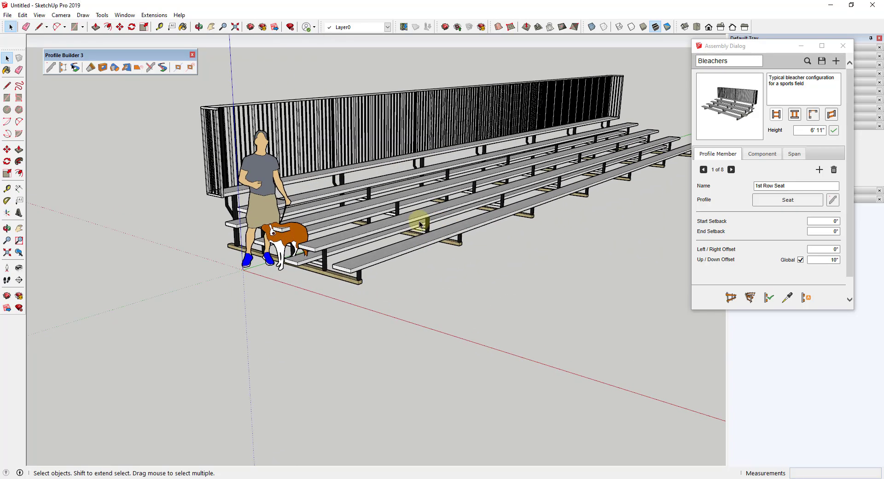
{"action": "middle_click_drag", "start_coordinate": [477, 200], "coordinate": [326, 281]}
{"action": "left_click", "coordinate": [326, 282]}
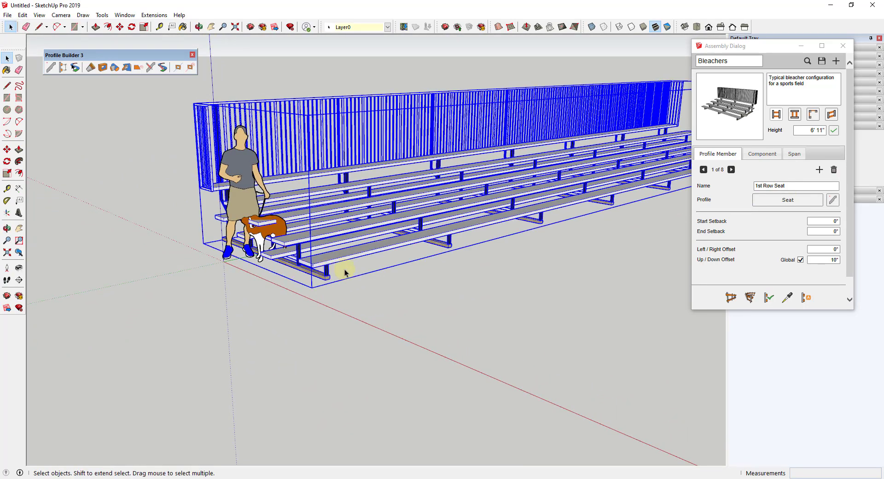
{"action": "middle_click_drag", "start_coordinate": [460, 212], "coordinate": [422, 205]}
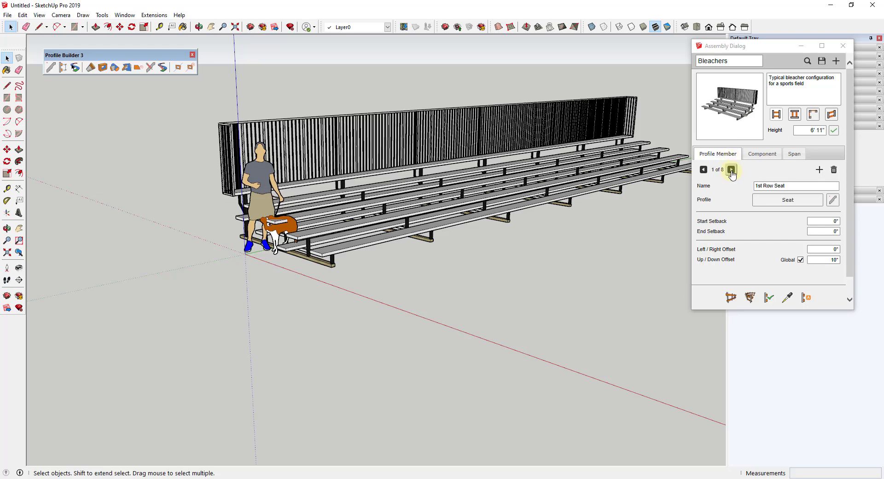
Examine the first-row seat at the bleachers' near end as an example of a profile member.
{"action": "middle_click_drag", "start_coordinate": [543, 232], "coordinate": [414, 252]}
{"action": "scroll", "coordinate": [351, 254], "scroll_direction": "up", "scroll_amount": 3}
{"action": "middle_click_drag", "start_coordinate": [352, 254], "coordinate": [311, 269]}
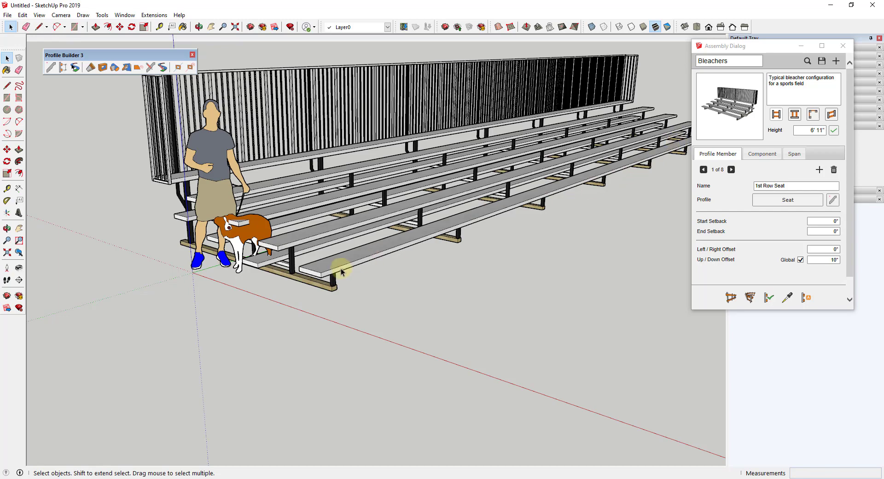
{"action": "scroll", "coordinate": [300, 275], "scroll_direction": "up", "scroll_amount": 2}
{"action": "scroll", "coordinate": [301, 274], "scroll_direction": "up", "scroll_amount": 2}
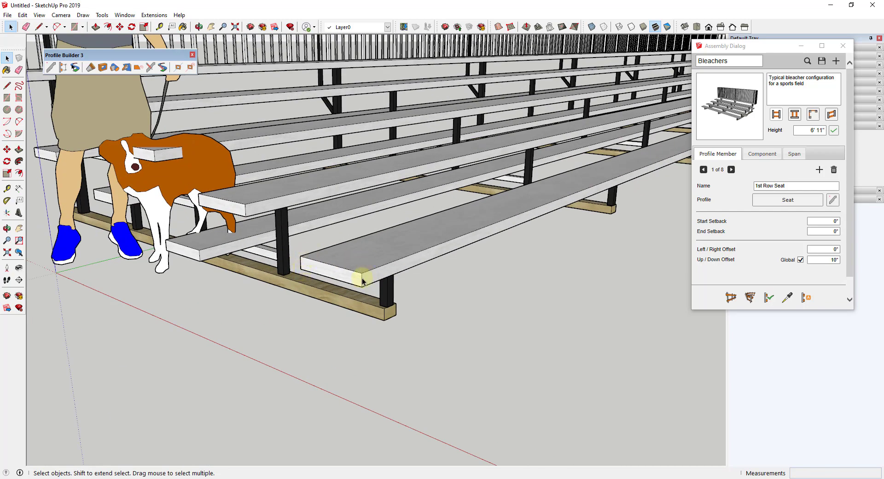
{"action": "scroll", "coordinate": [360, 281], "scroll_direction": "down", "scroll_amount": 3}
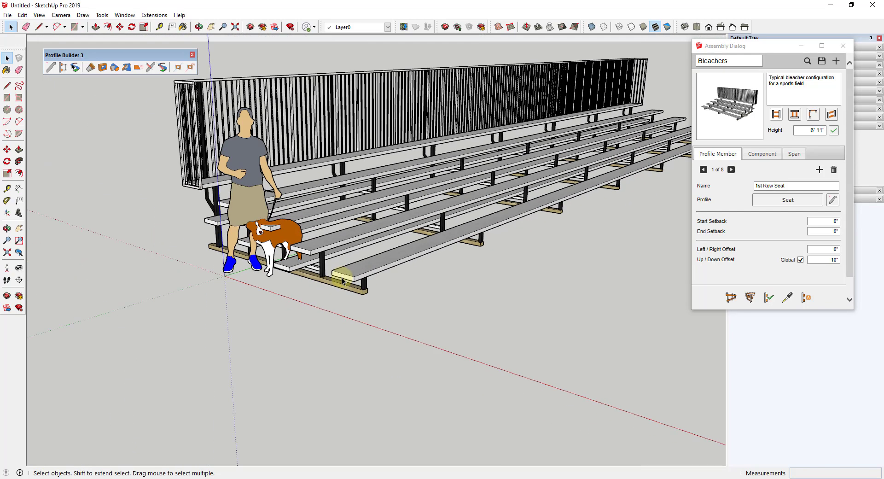
{"action": "scroll", "coordinate": [357, 279], "scroll_direction": "down", "scroll_amount": 1}
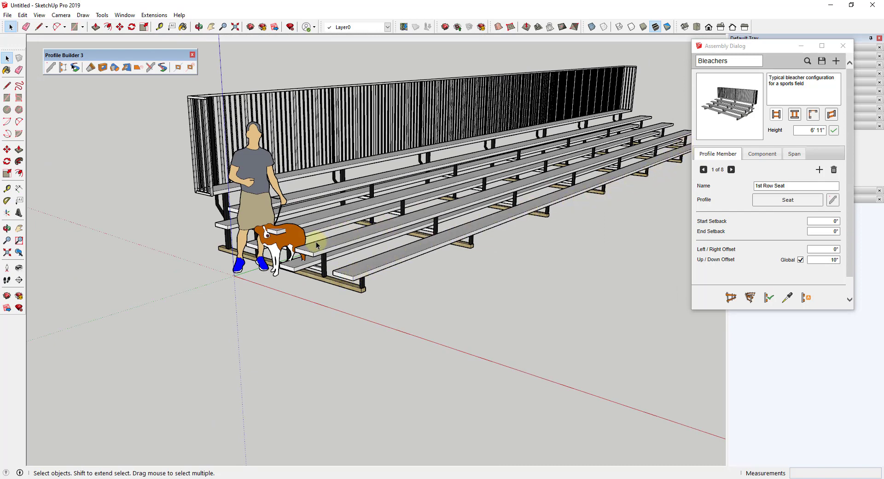
Go through the Bleachers assembly's profile members, from the row seats to the footrests, comparing them with the model.
{"action": "left_click", "coordinate": [732, 170]}
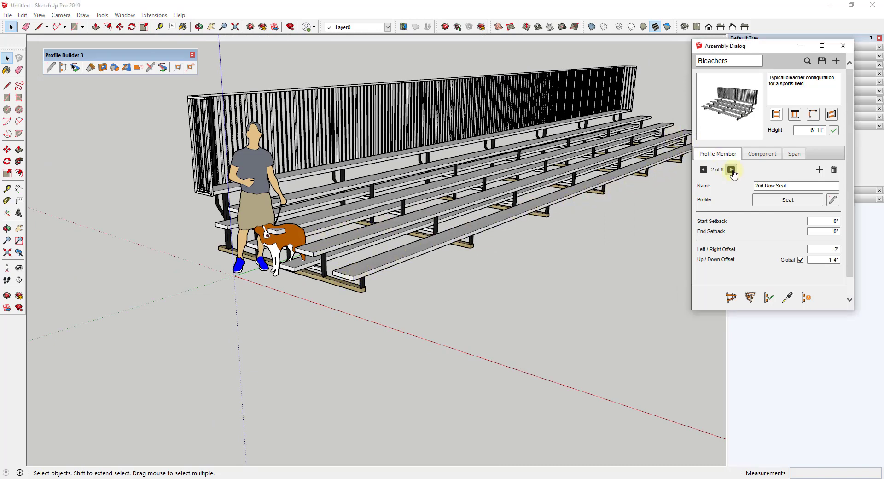
{"action": "left_click", "coordinate": [732, 170]}
{"action": "left_click", "coordinate": [732, 170]}
{"action": "middle_click_drag", "start_coordinate": [323, 290], "coordinate": [361, 262]}
{"action": "scroll", "coordinate": [289, 274], "scroll_direction": "up", "scroll_amount": 5}
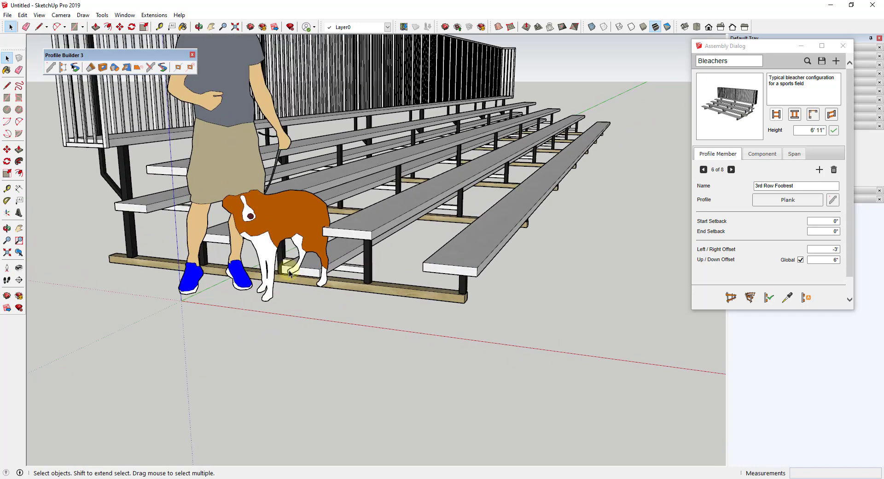
{"action": "scroll", "coordinate": [110, 186], "scroll_direction": "down", "scroll_amount": 5}
{"action": "middle_click_drag", "start_coordinate": [588, 300], "coordinate": [256, 261]}
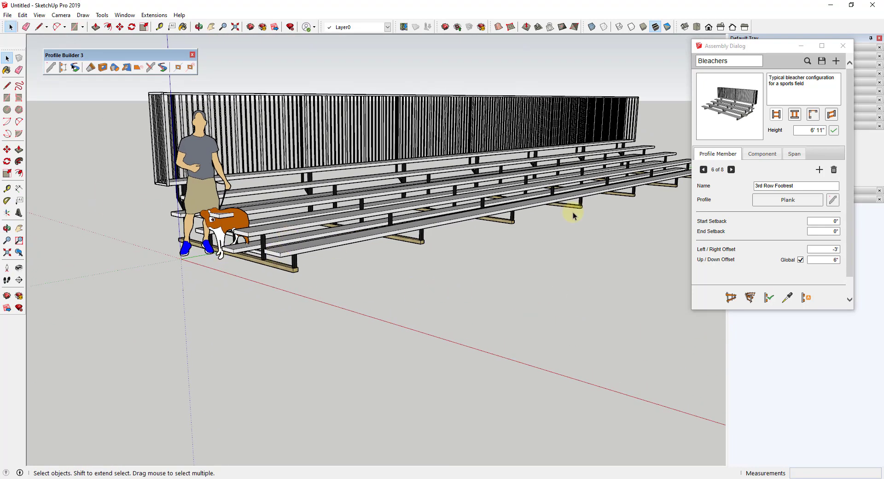
{"action": "left_click", "coordinate": [731, 170]}
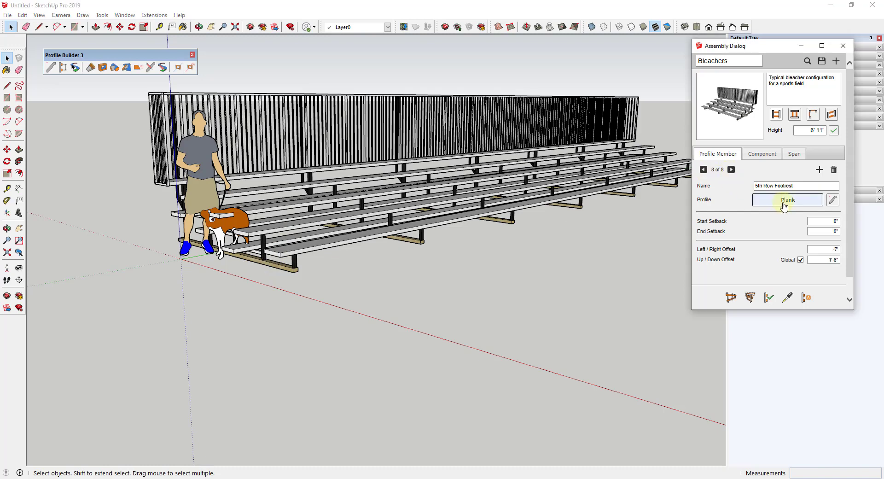
{"action": "left_click", "coordinate": [731, 171]}
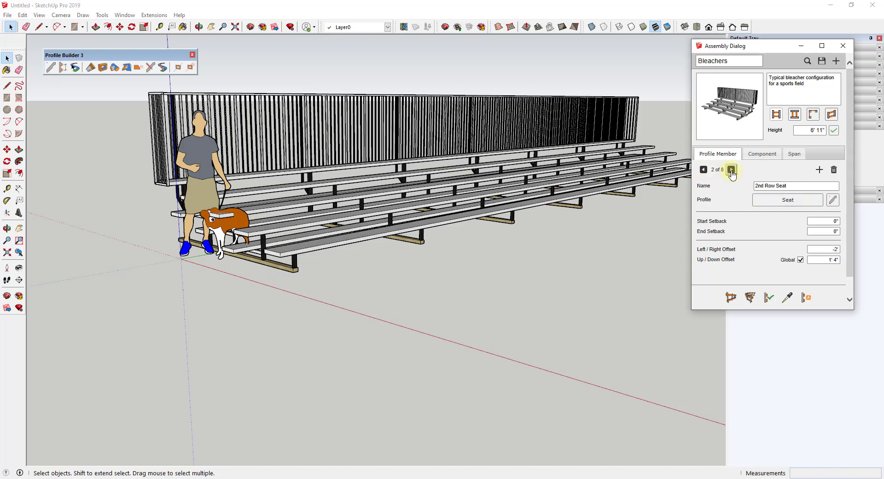
{"action": "left_click", "coordinate": [731, 170]}
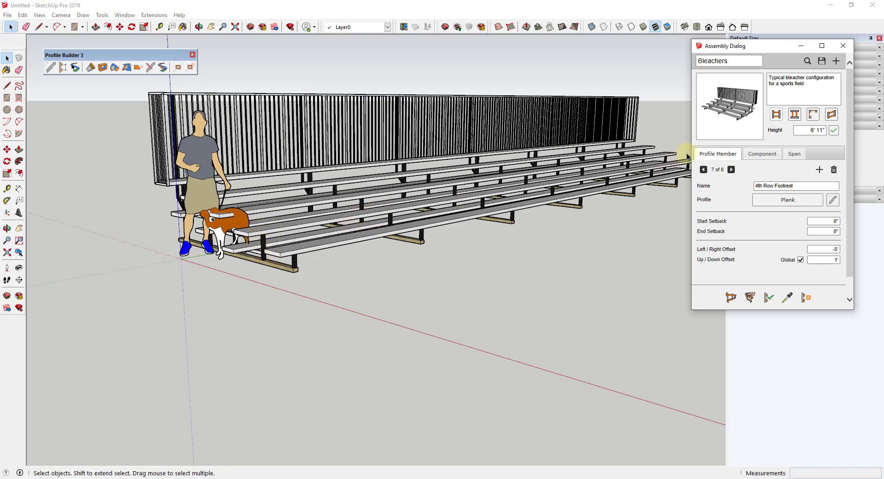
Review the assembly's component entries up to Back Row Rail Return and examine the rail at both ends of the bleachers.
{"action": "left_click", "coordinate": [757, 155]}
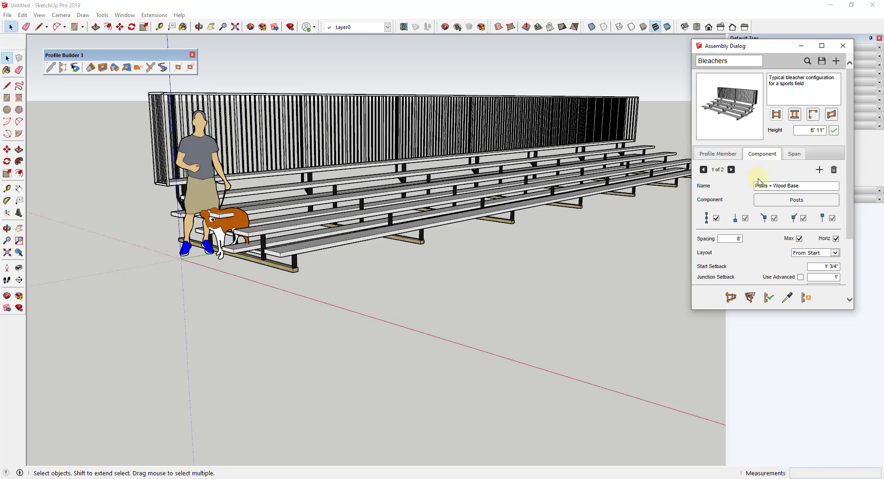
{"action": "left_click", "coordinate": [731, 170]}
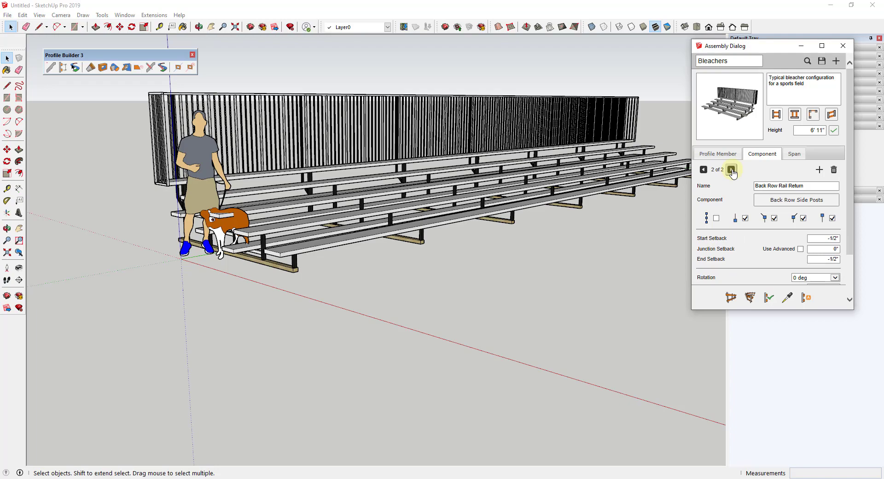
{"action": "middle_click_drag", "start_coordinate": [732, 173], "coordinate": [499, 158]}
{"action": "scroll", "coordinate": [152, 138], "scroll_direction": "up", "scroll_amount": 6}
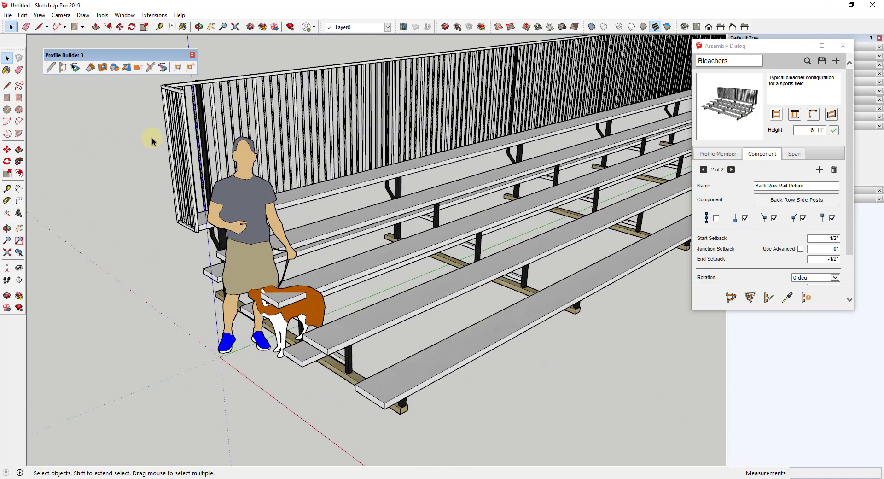
{"action": "scroll", "coordinate": [172, 178], "scroll_direction": "down", "scroll_amount": 8}
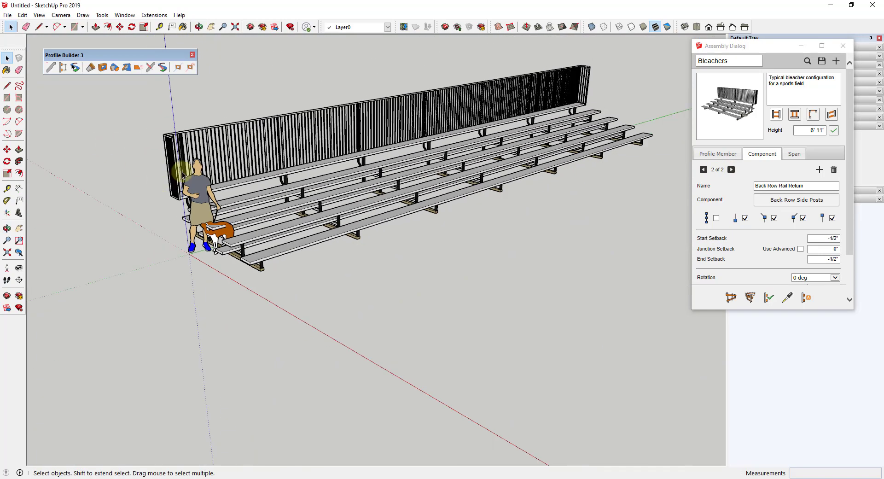
{"action": "scroll", "coordinate": [529, 94], "scroll_direction": "up", "scroll_amount": 5}
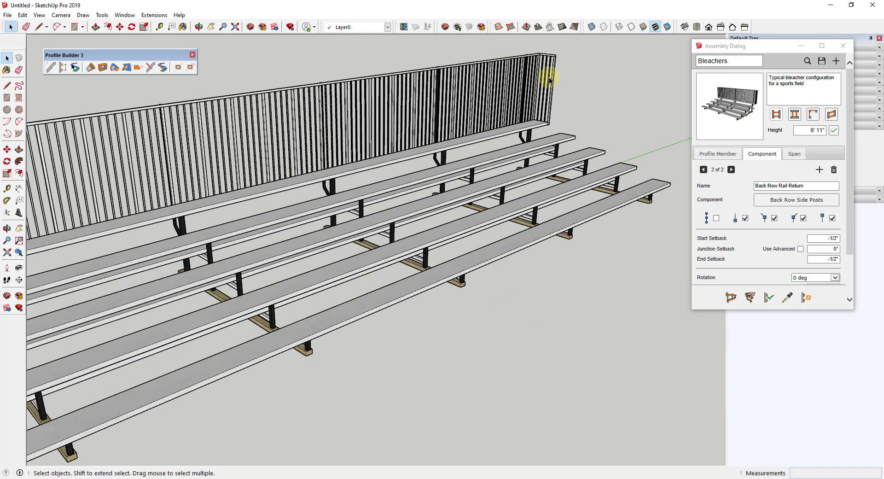
{"action": "scroll", "coordinate": [559, 84], "scroll_direction": "down", "scroll_amount": 7}
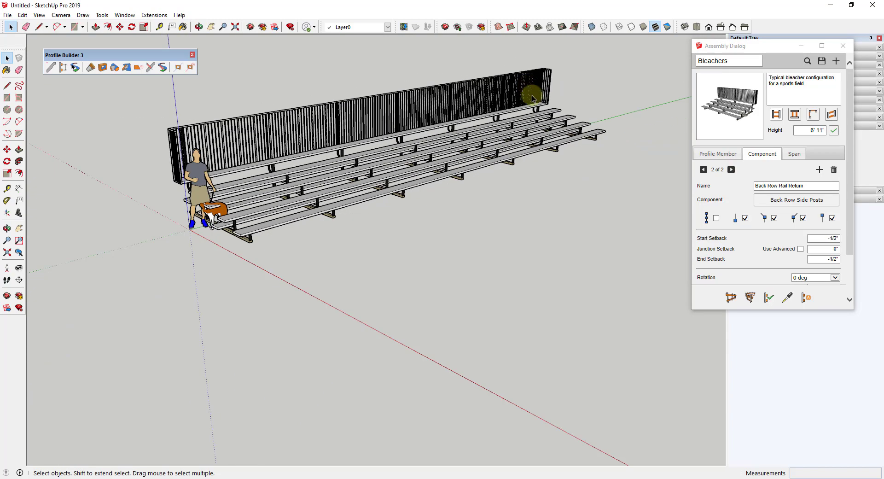
Review the Posts + Wood Base component settings and inspect the matching post frame inside the bleachers group.
{"action": "left_click", "coordinate": [703, 172]}
{"action": "middle_click_drag", "start_coordinate": [592, 223], "coordinate": [429, 195]}
{"action": "scroll", "coordinate": [335, 188], "scroll_direction": "up", "scroll_amount": 3}
{"action": "scroll", "coordinate": [335, 189], "scroll_direction": "up", "scroll_amount": 3}
{"action": "middle_click_drag", "start_coordinate": [300, 199], "coordinate": [362, 192]}
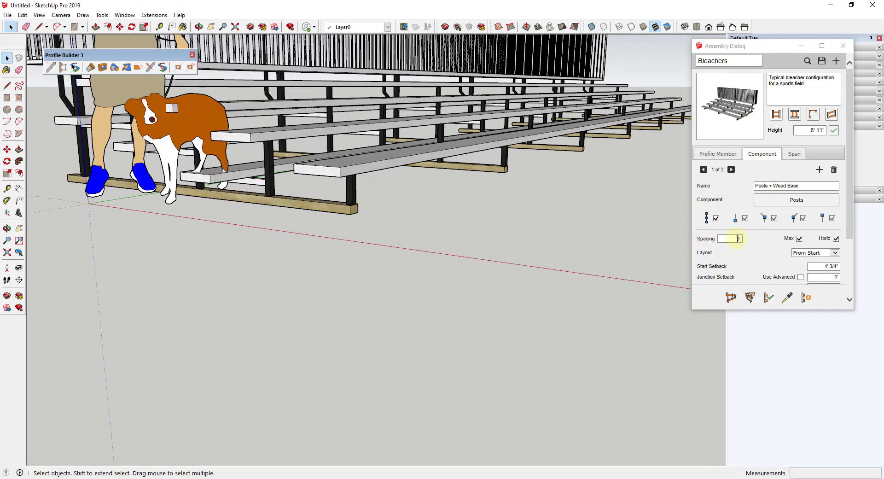
{"action": "double_click", "coordinate": [308, 205]}
Leave the bleachers group and delete the scale figure with the dog.
{"action": "scroll", "coordinate": [372, 213], "scroll_direction": "down", "scroll_amount": 6}
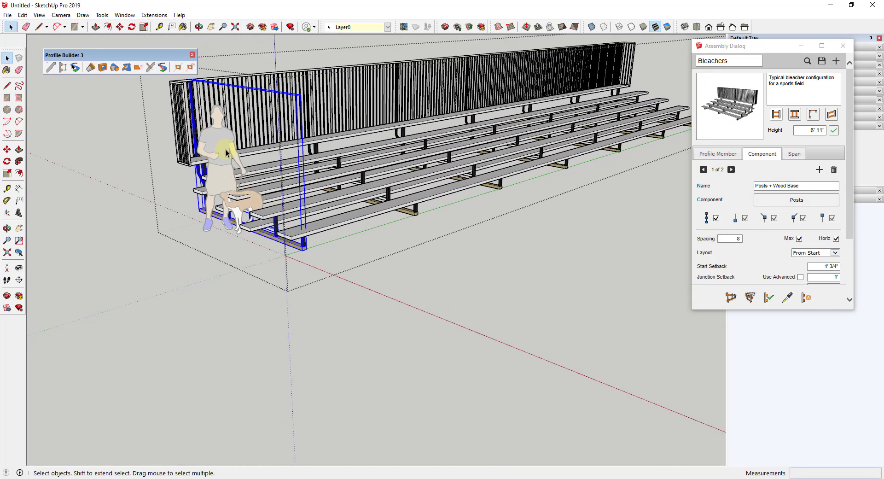
{"action": "left_click", "coordinate": [227, 153]}
{"action": "left_click", "coordinate": [223, 152]}
{"action": "key", "text": "Delete"}
Select the end post frame inside the bleachers group and review the Posts + Wood Base layout and setback settings.
{"action": "scroll", "coordinate": [262, 224], "scroll_direction": "up", "scroll_amount": 5}
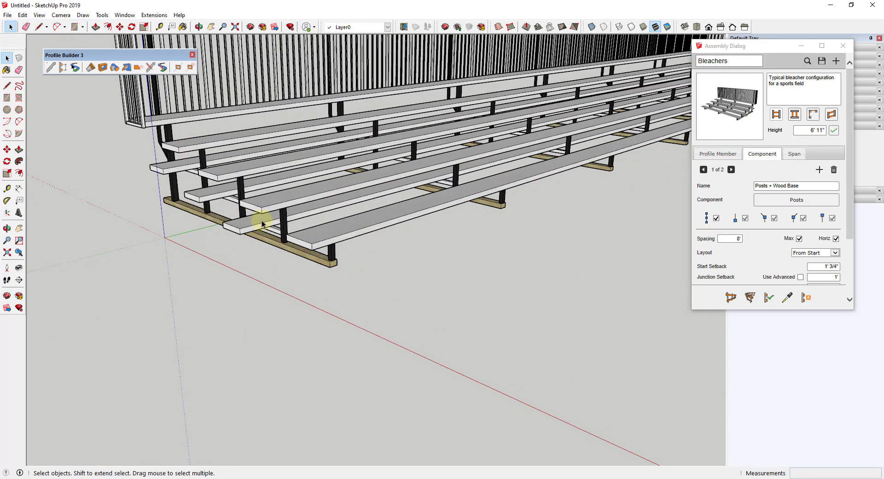
{"action": "scroll", "coordinate": [276, 233], "scroll_direction": "up", "scroll_amount": 2}
{"action": "double_click", "coordinate": [292, 245]}
{"action": "left_click", "coordinate": [292, 245]}
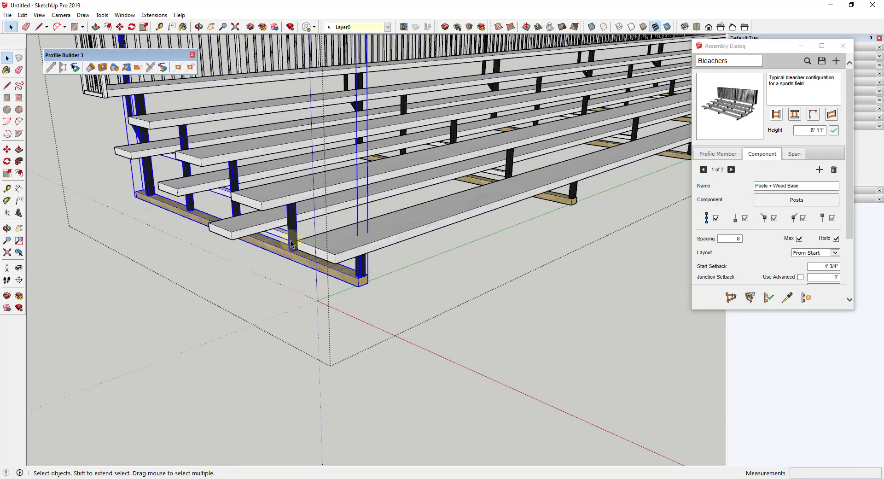
{"action": "scroll", "coordinate": [829, 236], "scroll_direction": "down", "scroll_amount": 2}
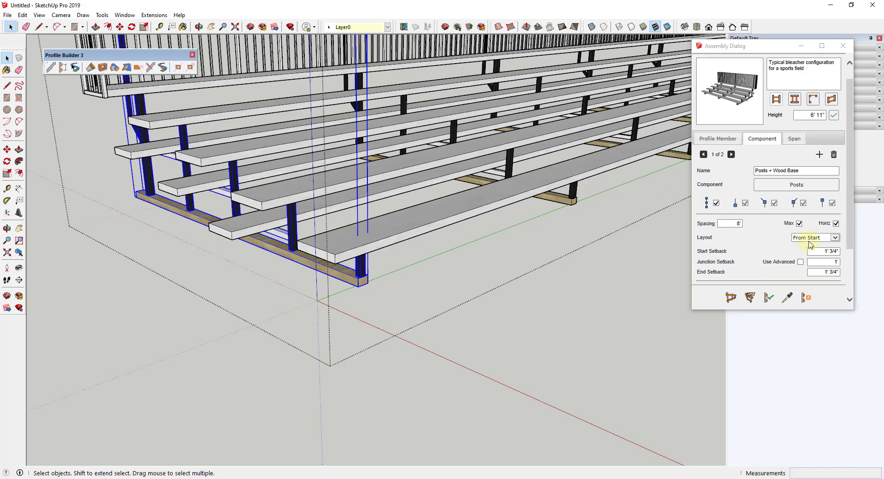
Review the assembly's span settings for Back Row Top Rail and inspect the back railing's pickets from behind and in front.
{"action": "scroll", "coordinate": [310, 280], "scroll_direction": "down", "scroll_amount": 3}
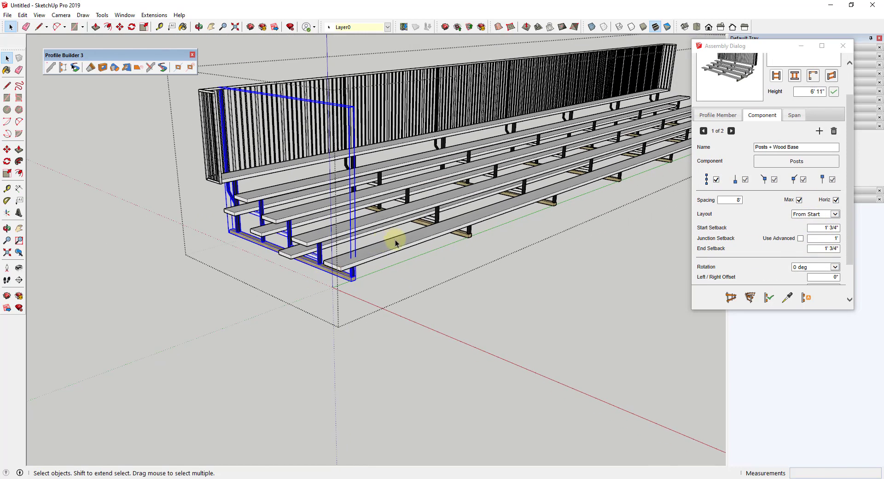
{"action": "scroll", "coordinate": [401, 266], "scroll_direction": "down", "scroll_amount": 2}
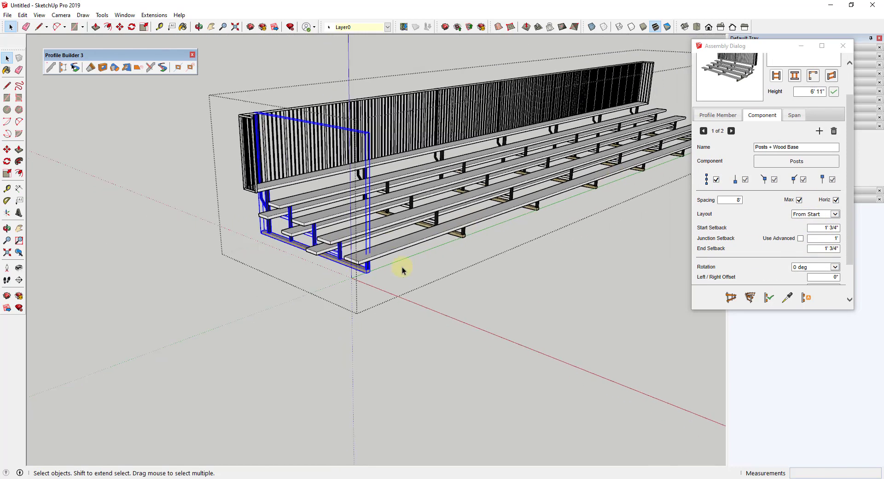
{"action": "scroll", "coordinate": [613, 194], "scroll_direction": "up", "scroll_amount": 2}
{"action": "left_click", "coordinate": [791, 116]}
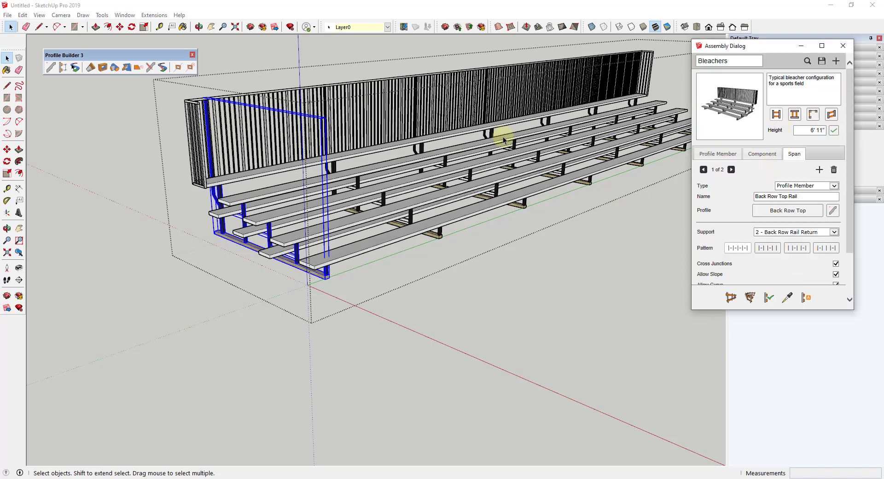
{"action": "middle_click_drag", "start_coordinate": [409, 99], "coordinate": [392, 101]}
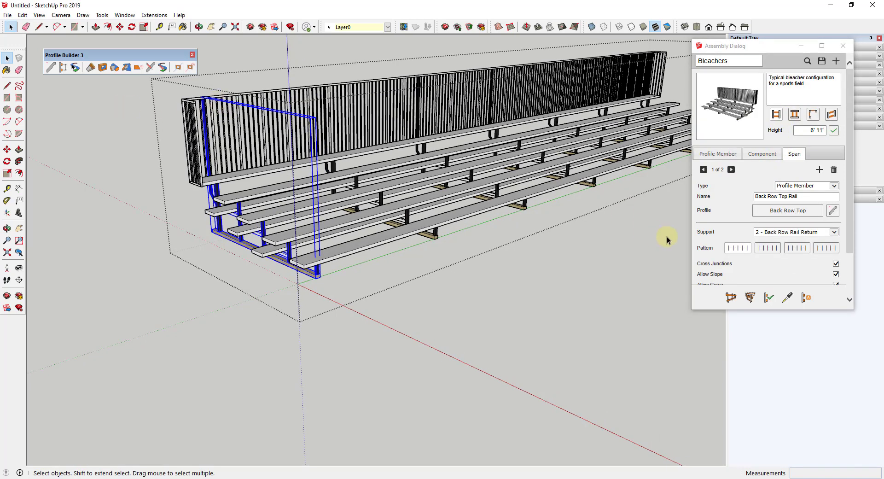
{"action": "scroll", "coordinate": [215, 101], "scroll_direction": "up", "scroll_amount": 4}
{"action": "scroll", "coordinate": [245, 102], "scroll_direction": "down", "scroll_amount": 6}
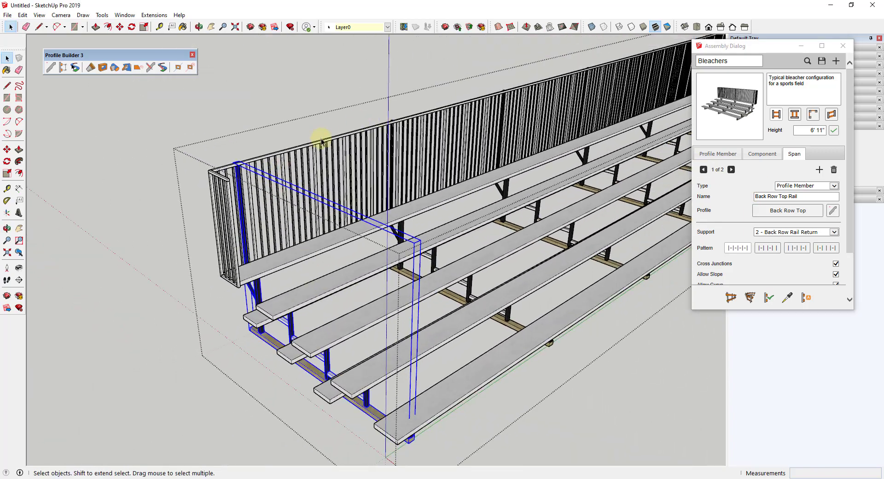
{"action": "middle_click_drag", "start_coordinate": [320, 142], "coordinate": [300, 245]}
{"action": "scroll", "coordinate": [351, 239], "scroll_direction": "up", "scroll_amount": 3}
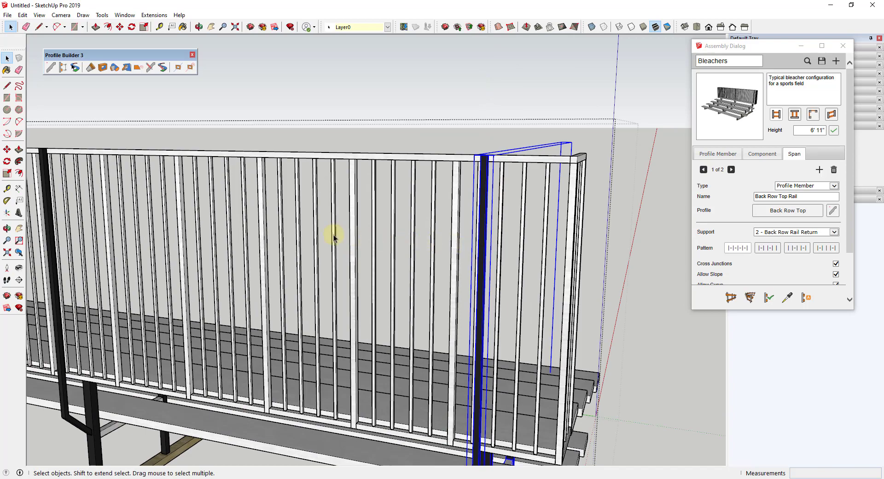
{"action": "scroll", "coordinate": [530, 272], "scroll_direction": "down", "scroll_amount": 5}
{"action": "middle_click_drag", "start_coordinate": [560, 288], "coordinate": [260, 231]}
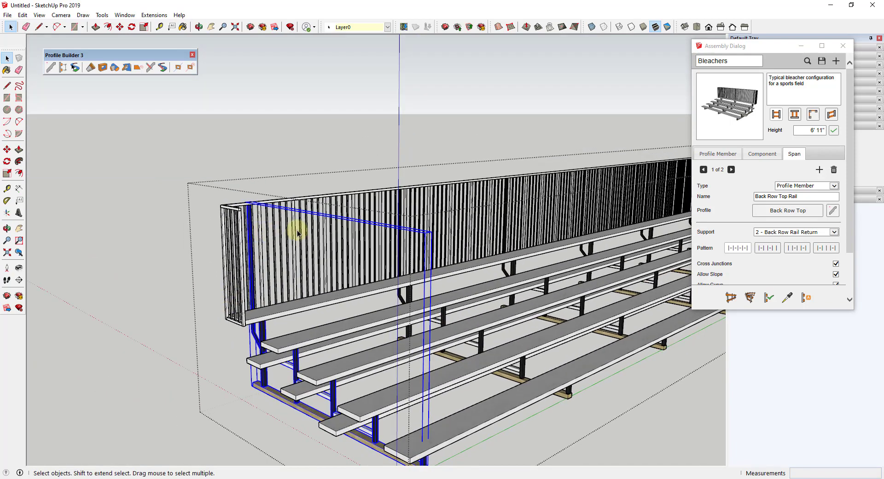
Leave the bleachers group with nothing selected and show the complete run.
{"action": "scroll", "coordinate": [282, 223], "scroll_direction": "down", "scroll_amount": 3}
{"action": "scroll", "coordinate": [422, 215], "scroll_direction": "down", "scroll_amount": 2}
{"action": "middle_click_drag", "start_coordinate": [423, 215], "coordinate": [636, 276]}
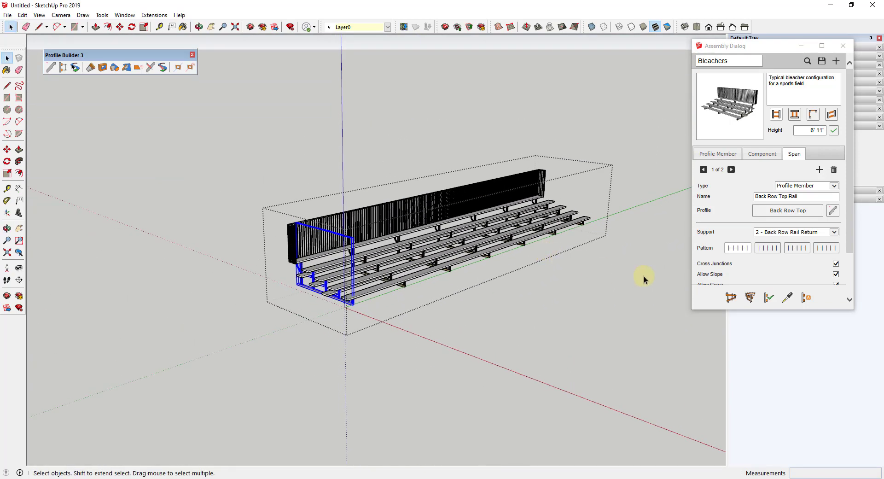
{"action": "left_click", "coordinate": [633, 275]}
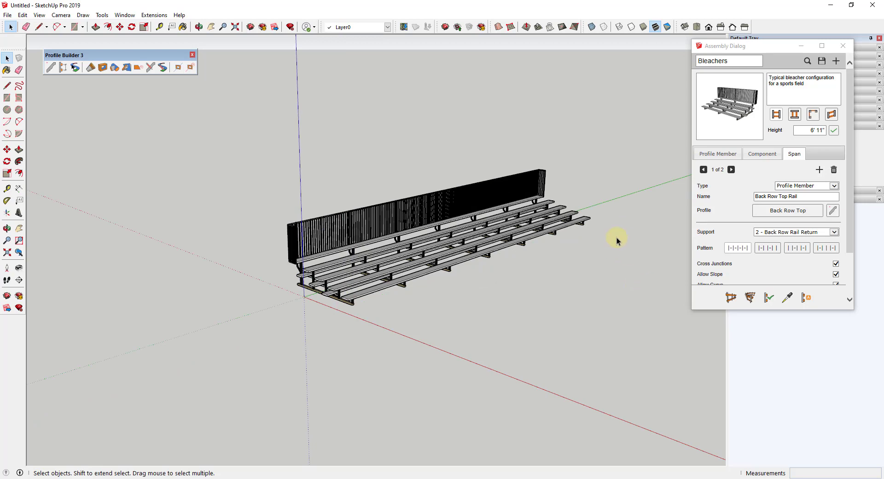
{"action": "middle_click_drag", "start_coordinate": [584, 339], "coordinate": [601, 339]}
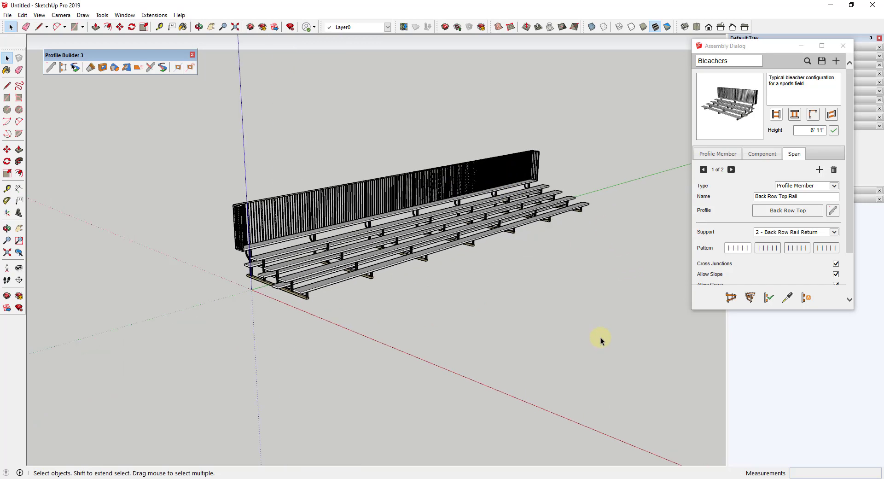
{"action": "middle_click_drag", "start_coordinate": [333, 322], "coordinate": [357, 313]}
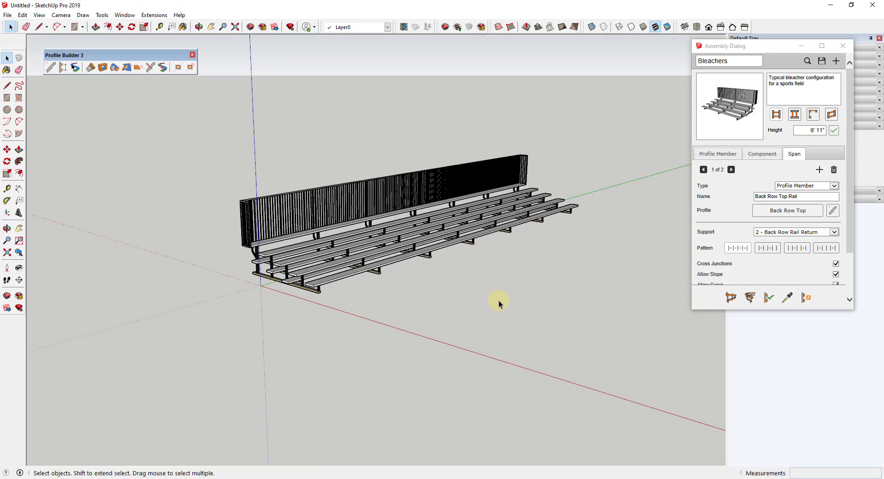
{"action": "middle_click_drag", "start_coordinate": [504, 300], "coordinate": [553, 242]}
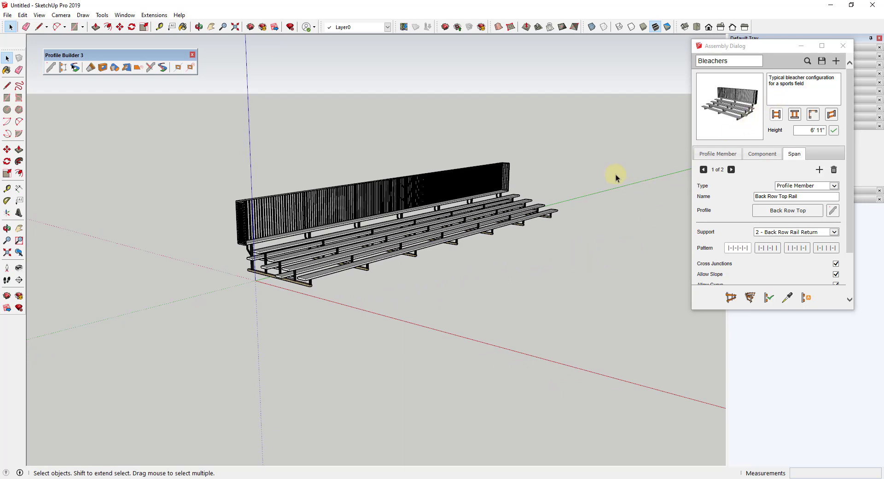
Create a new assembly named Bleacher Example.
{"action": "left_click", "coordinate": [837, 63]}
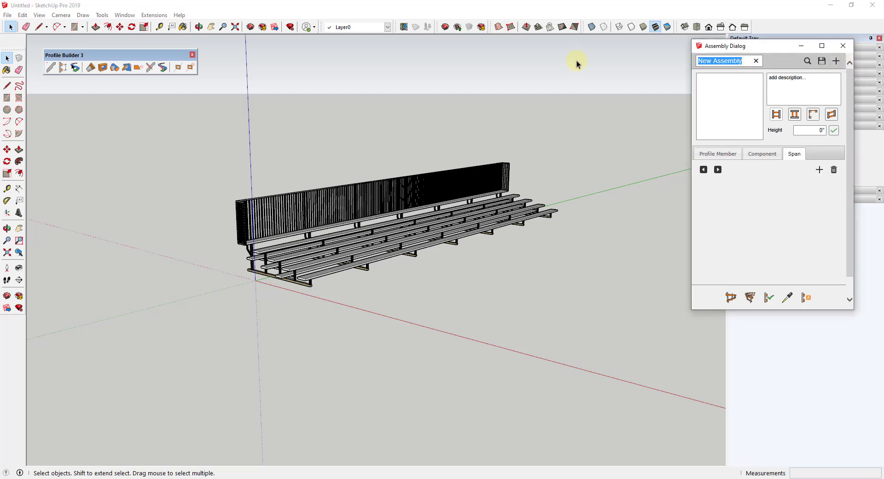
{"action": "type", "text": "Bleacher Example"}
{"action": "key", "text": "Return"}
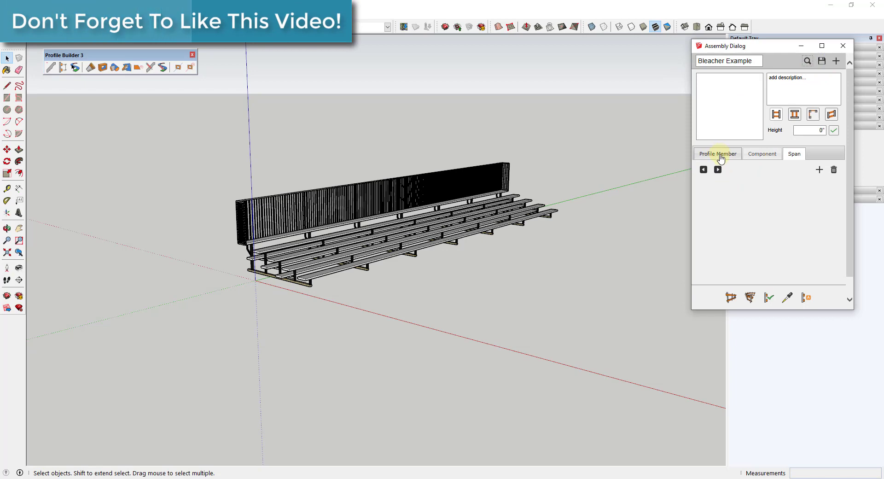
Add a first profile member to the Bleacher Example assembly.
{"action": "scroll", "coordinate": [470, 250], "scroll_direction": "down", "scroll_amount": 2}
{"action": "middle_click_drag", "start_coordinate": [470, 250], "coordinate": [504, 277]}
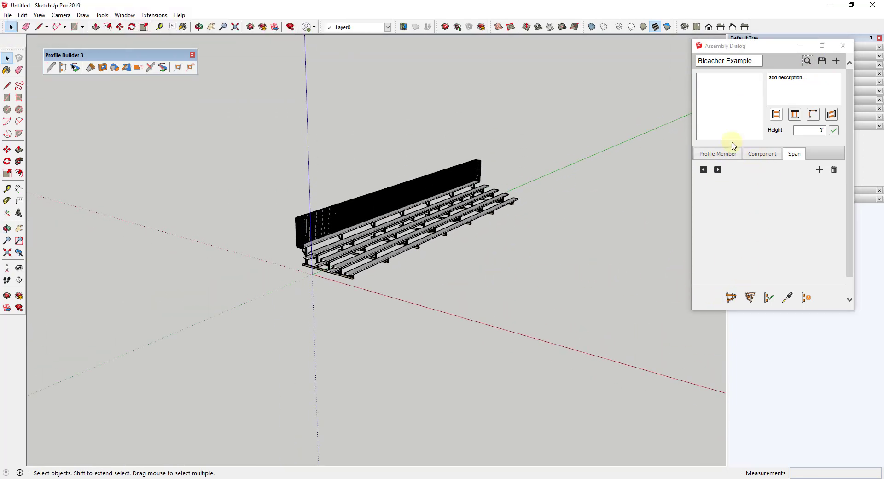
{"action": "left_click", "coordinate": [723, 155]}
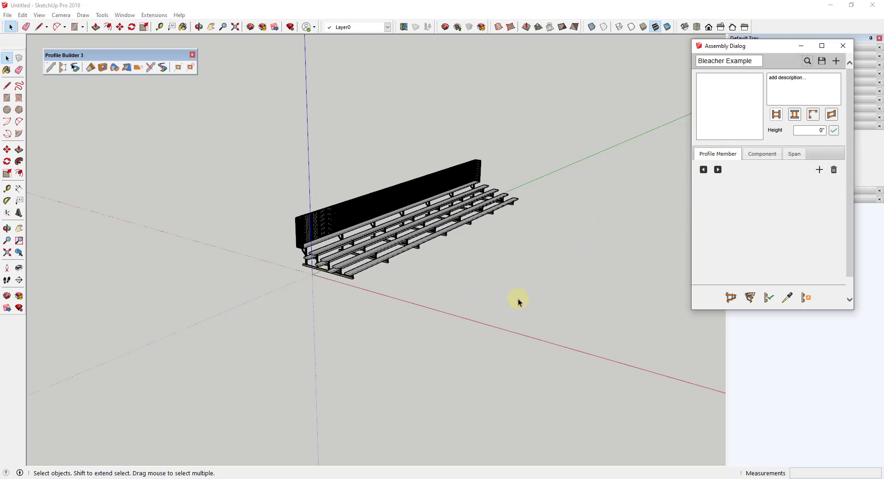
{"action": "left_click", "coordinate": [819, 171]}
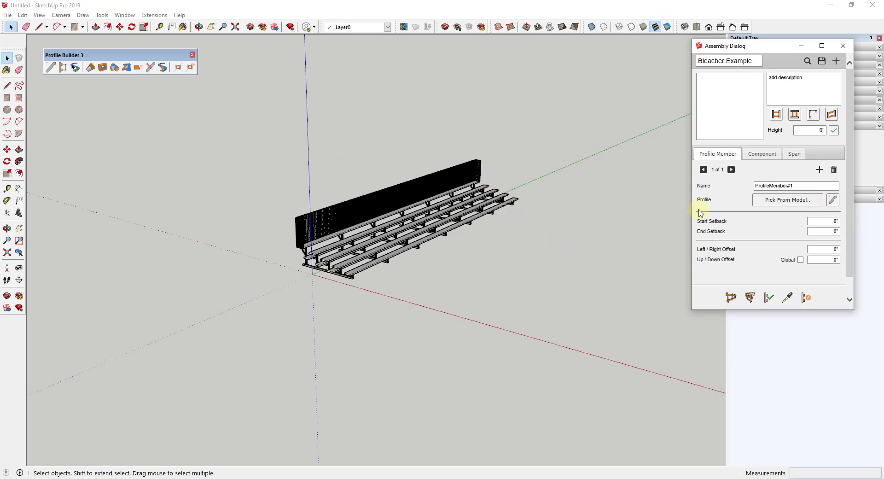
Draw a 12-inch line along the red axis direction in front of the bleachers, plus a 2-inch vertical edge at its end.
{"action": "middle_click_drag", "start_coordinate": [682, 223], "coordinate": [617, 227]}
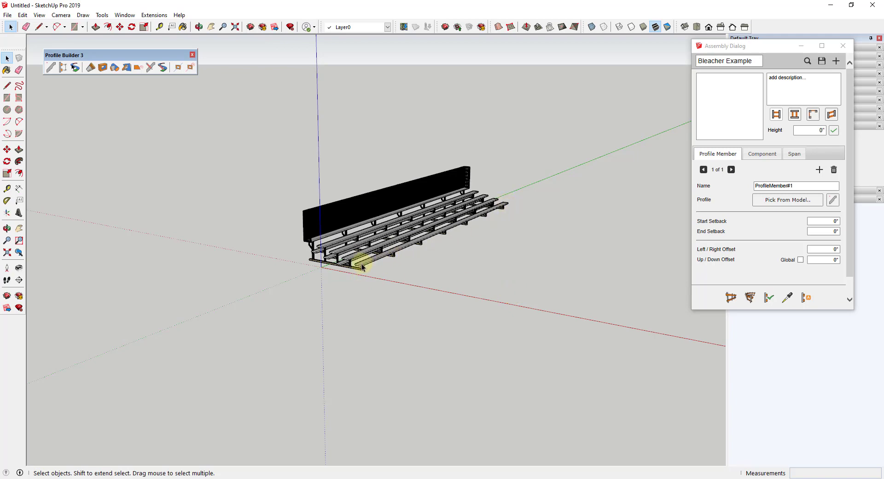
{"action": "scroll", "coordinate": [494, 281], "scroll_direction": "up", "scroll_amount": 3}
{"action": "key", "text": "l"}
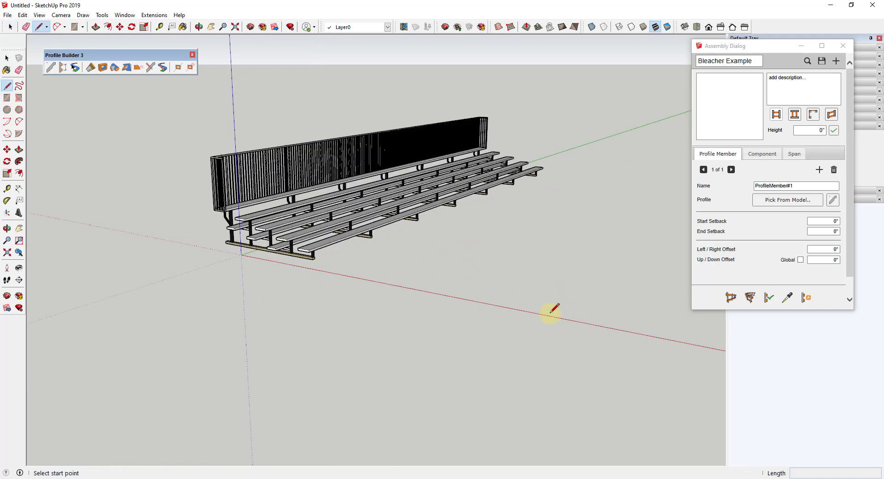
{"action": "left_click", "coordinate": [554, 313]}
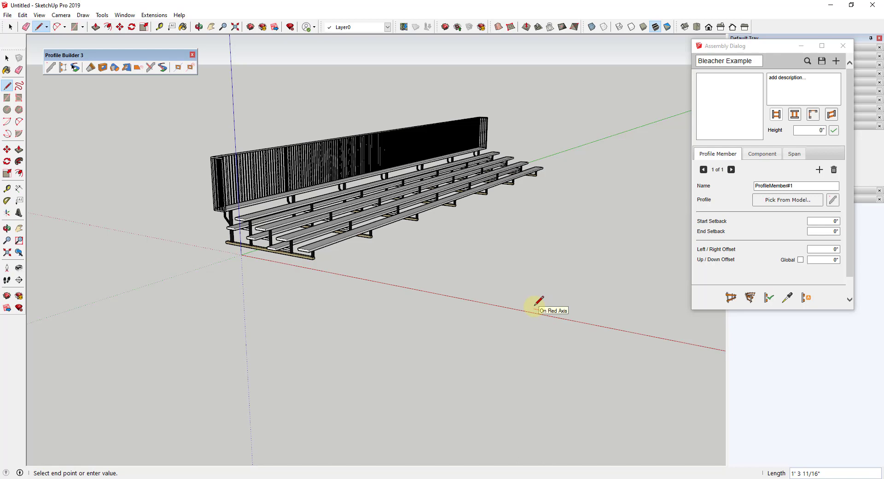
{"action": "type", "text": "12"}
{"action": "key", "text": "Return"}
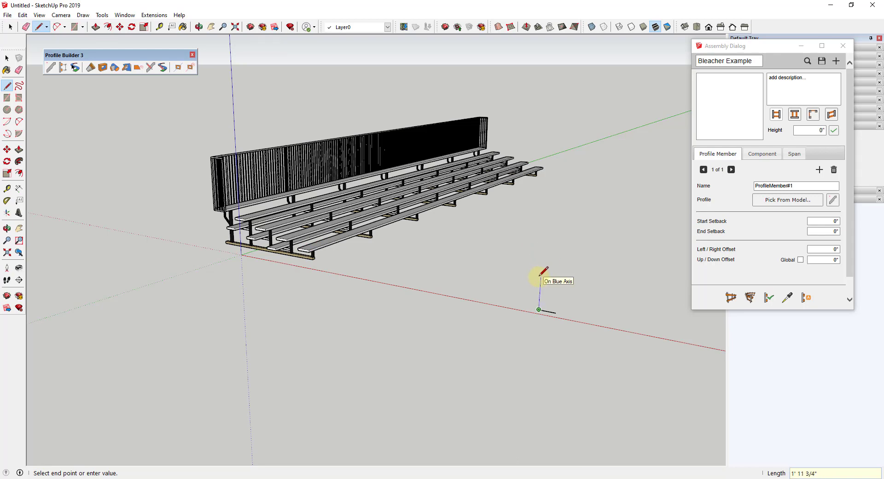
{"action": "scroll", "coordinate": [557, 299], "scroll_direction": "up", "scroll_amount": 4}
{"action": "key", "text": "space"}
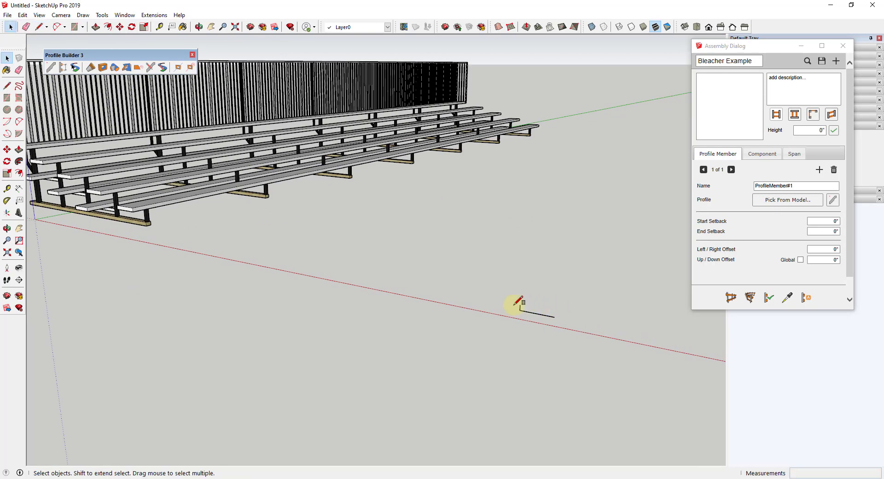
Draw a rectangle spanning the free ends of the horizontal and vertical edges, and reverse its face.
{"action": "key", "text": "r"}
{"action": "left_click", "coordinate": [519, 304]}
{"action": "left_click", "coordinate": [555, 313]}
{"action": "key", "text": "space"}
{"action": "scroll", "coordinate": [553, 311], "scroll_direction": "down", "scroll_amount": 3}
{"action": "scroll", "coordinate": [553, 311], "scroll_direction": "up", "scroll_amount": 3}
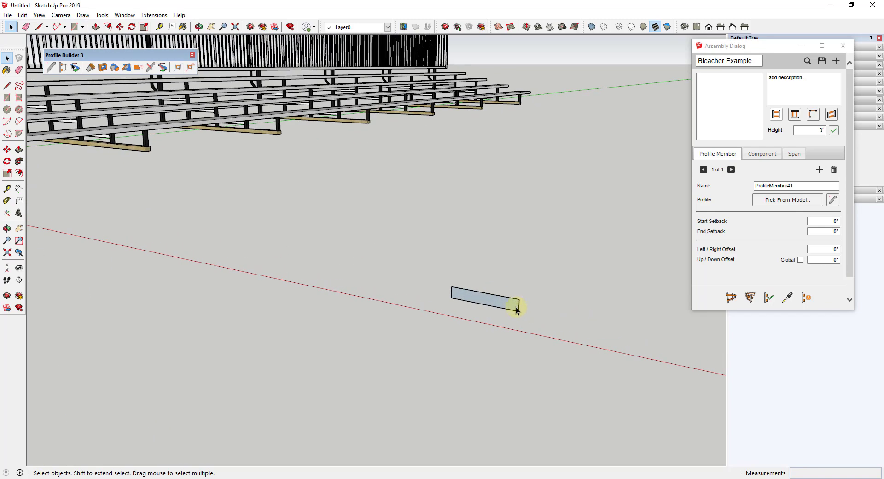
{"action": "right_click", "coordinate": [485, 304]}
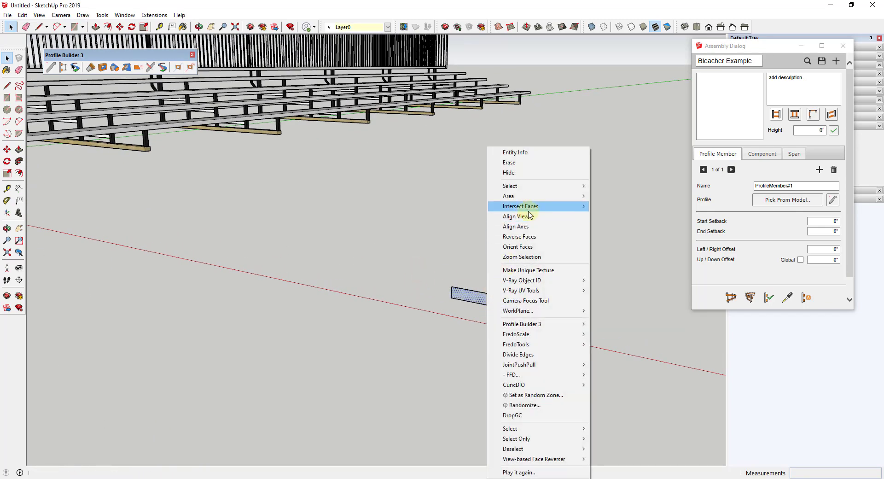
{"action": "left_click", "coordinate": [534, 236]}
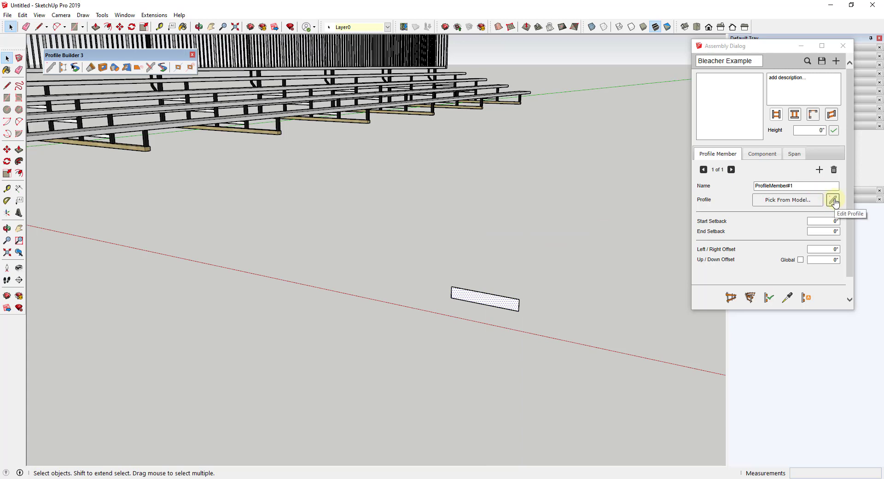
Create a new profile named Bleacher_Seat from the selected rectangular face for the assembly's profile member.
{"action": "left_click", "coordinate": [832, 200]}
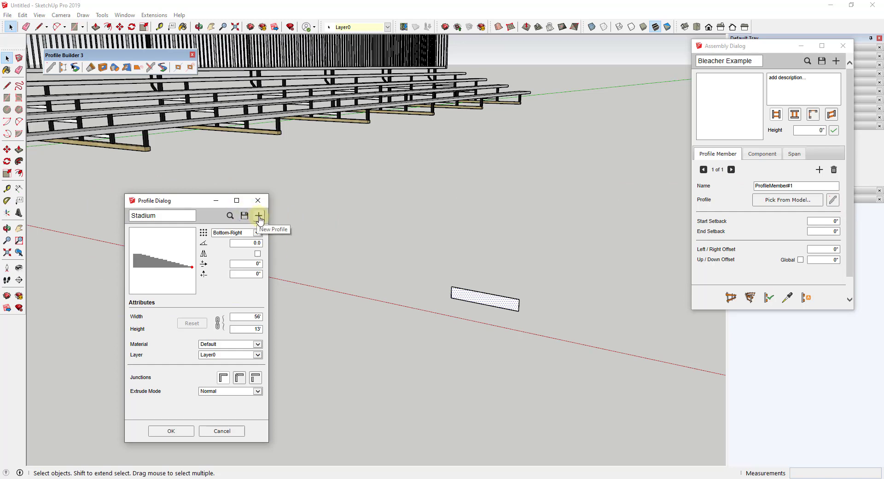
{"action": "left_click_drag", "start_coordinate": [424, 262], "coordinate": [566, 326]}
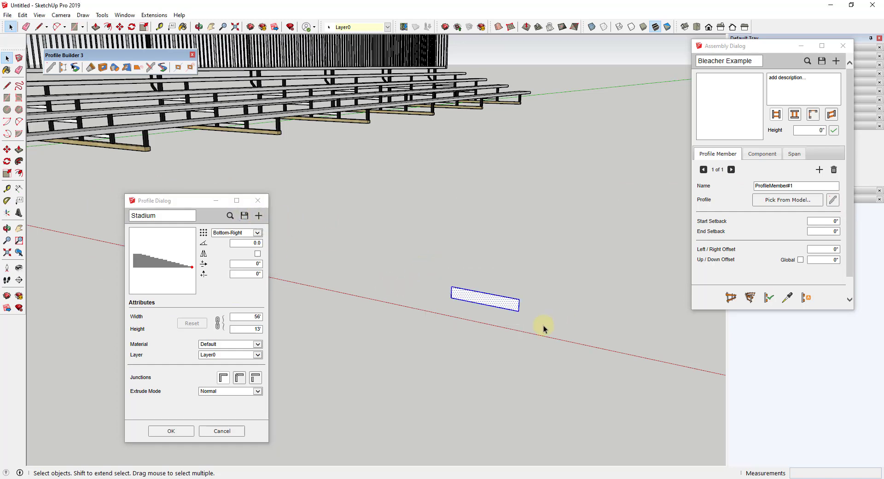
{"action": "left_click_drag", "start_coordinate": [422, 245], "coordinate": [594, 349]}
{"action": "left_click", "coordinate": [259, 216]}
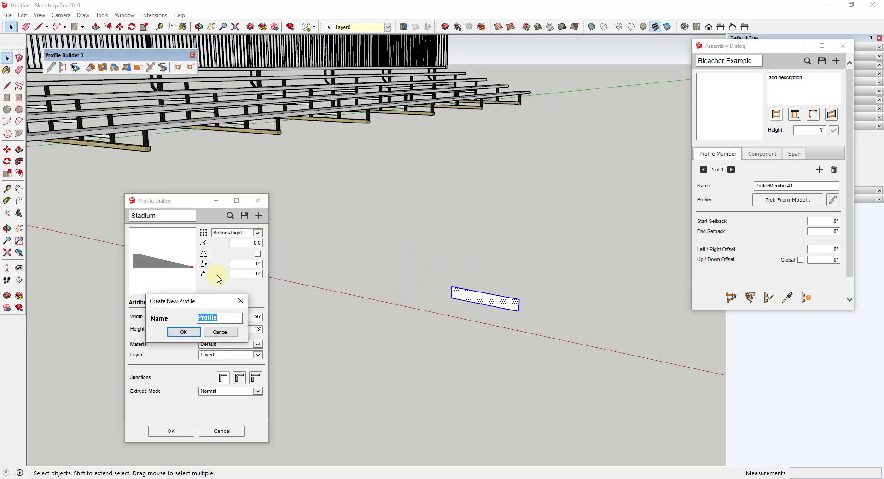
{"action": "type", "text": "Bleacher_Seat"}
{"action": "left_click", "coordinate": [183, 331]}
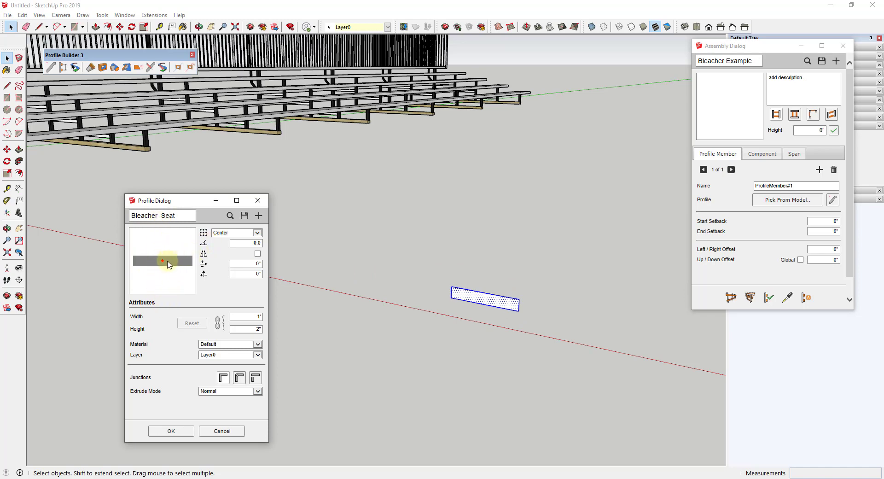
Set the Bleacher_Seat profile's placement point to Bottom-Right and apply the profile to the member.
{"action": "left_click", "coordinate": [230, 233]}
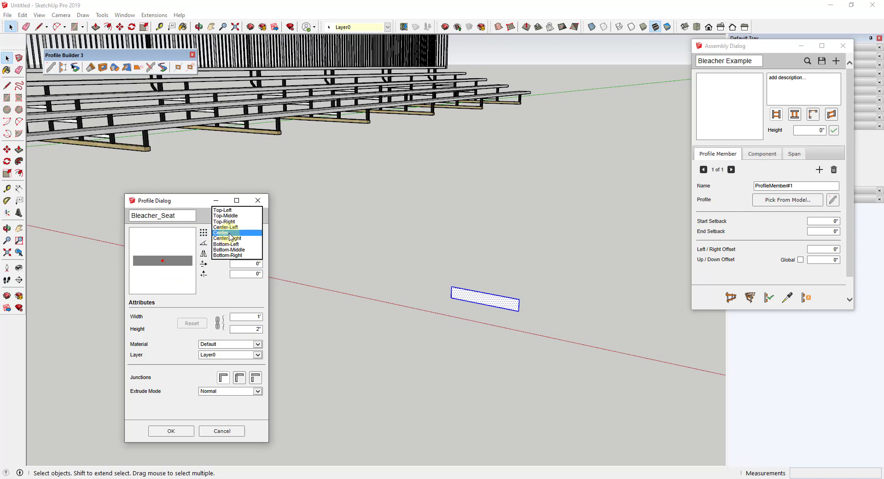
{"action": "left_click", "coordinate": [236, 255]}
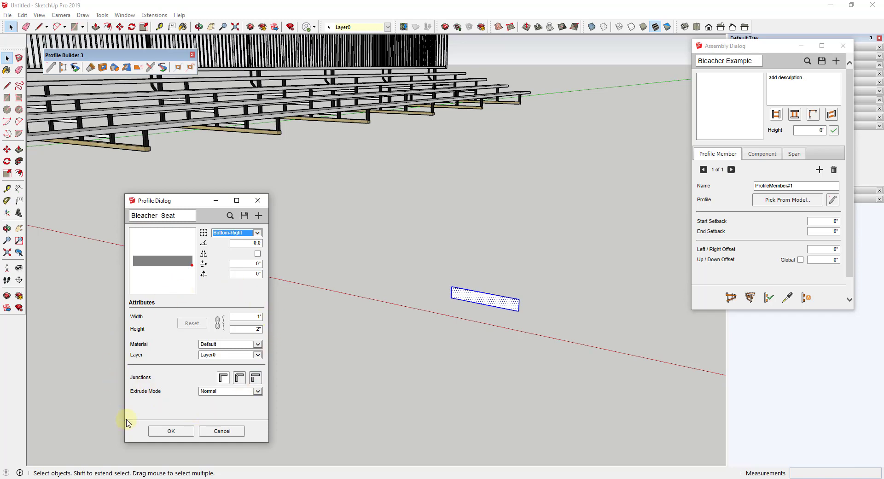
{"action": "left_click", "coordinate": [170, 432]}
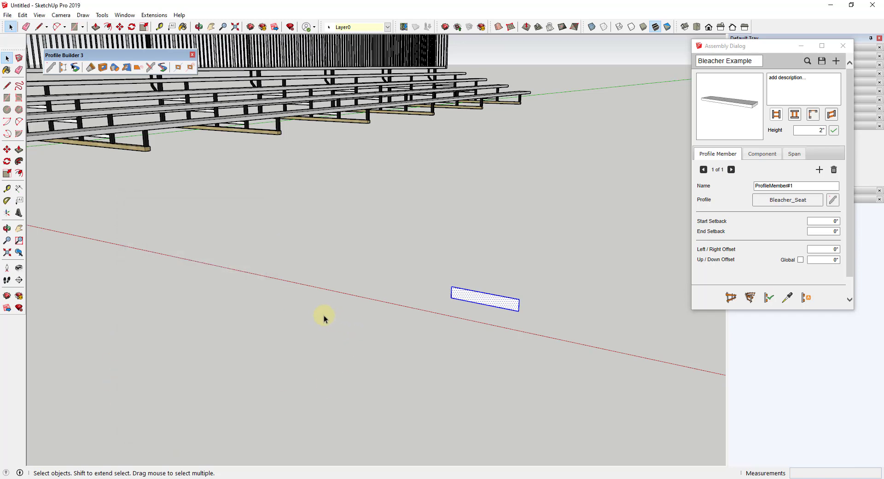
Rename the profile member as Bottom Bleacher Seat.
{"action": "scroll", "coordinate": [281, 228], "scroll_direction": "down", "scroll_amount": 5}
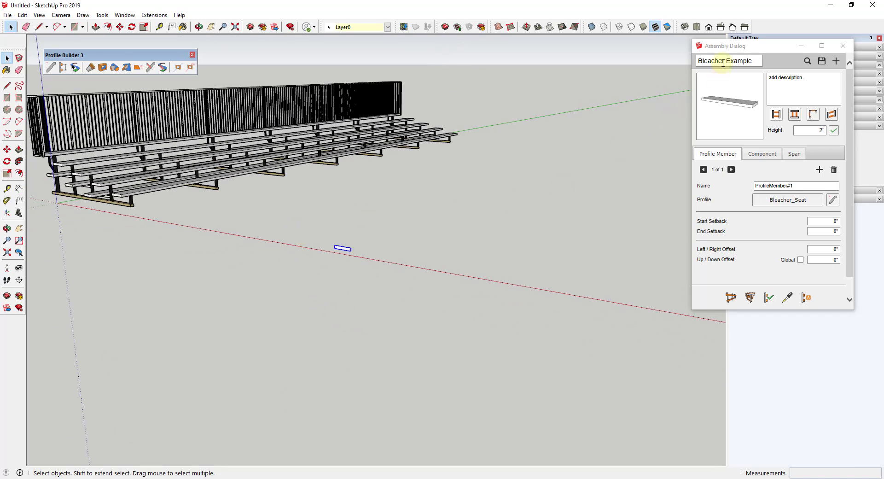
{"action": "left_click", "coordinate": [799, 186]}
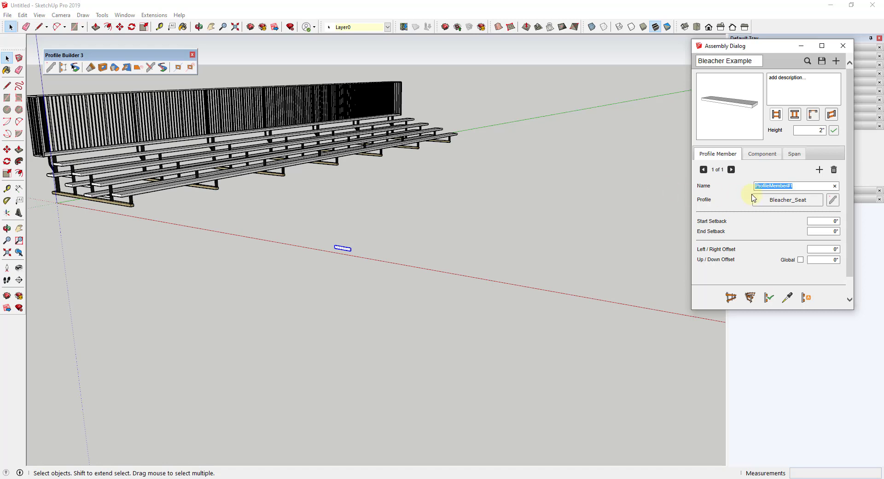
{"action": "type", "text": "Seat"}
{"action": "key", "text": "Tab"}
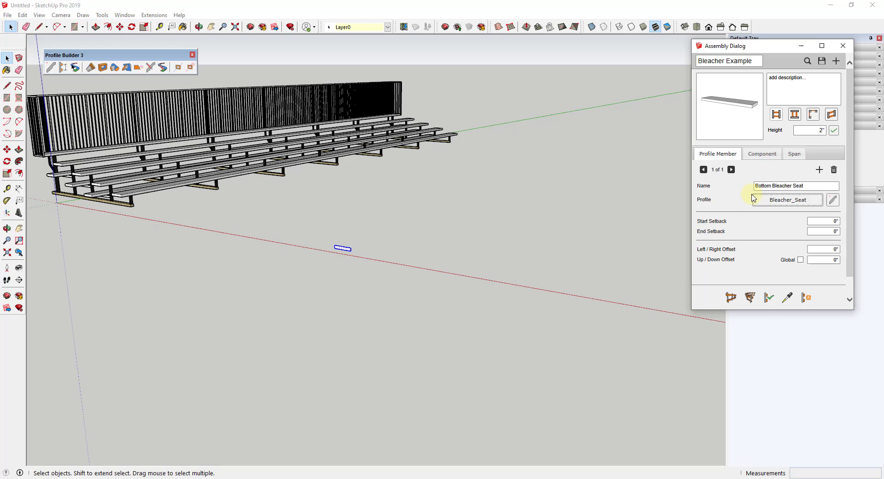
Build the bleacher assembly along a straight path about 24 feet long, starting beside the drawn profile face near the red axis.
{"action": "left_click", "coordinate": [732, 297]}
{"action": "left_click", "coordinate": [366, 253]}
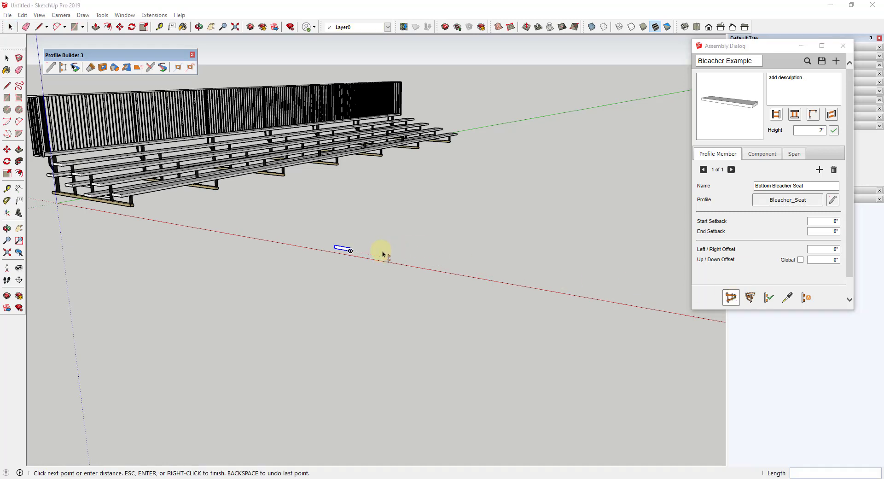
{"action": "left_click", "coordinate": [551, 189]}
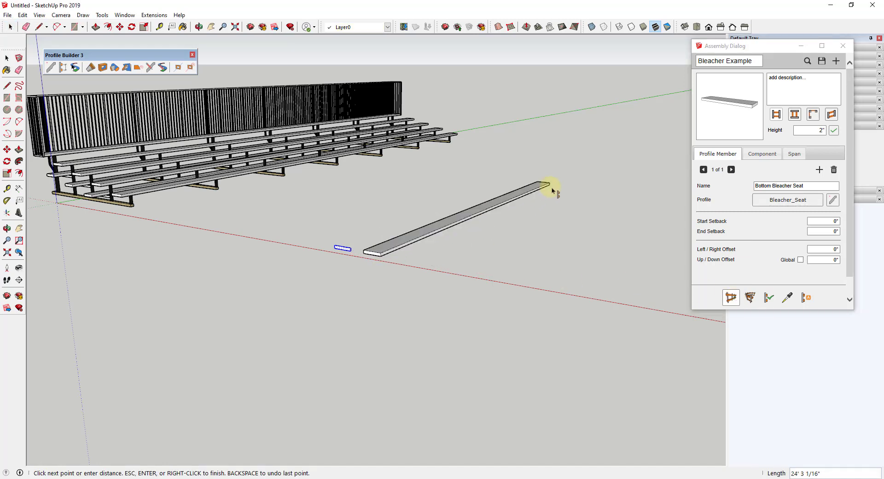
{"action": "scroll", "coordinate": [388, 249], "scroll_direction": "up", "scroll_amount": 1}
{"action": "scroll", "coordinate": [394, 252], "scroll_direction": "up", "scroll_amount": 2}
{"action": "key", "text": "space"}
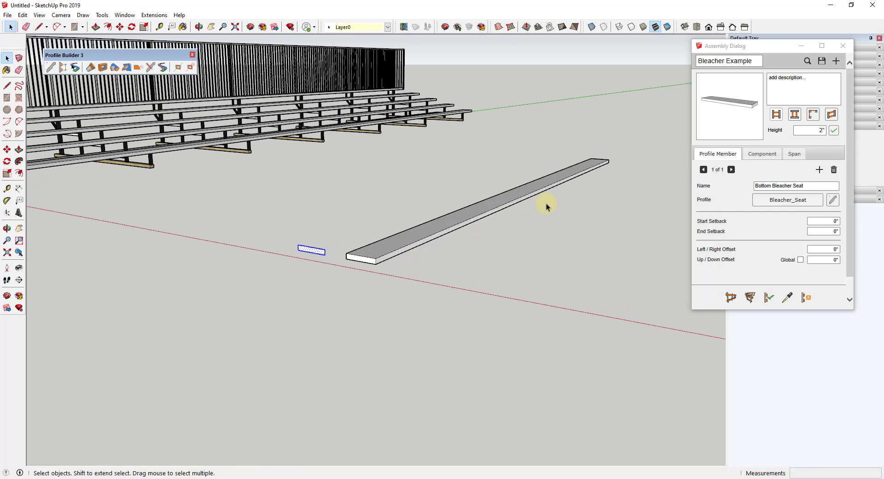
{"action": "scroll", "coordinate": [547, 203], "scroll_direction": "down", "scroll_amount": 2}
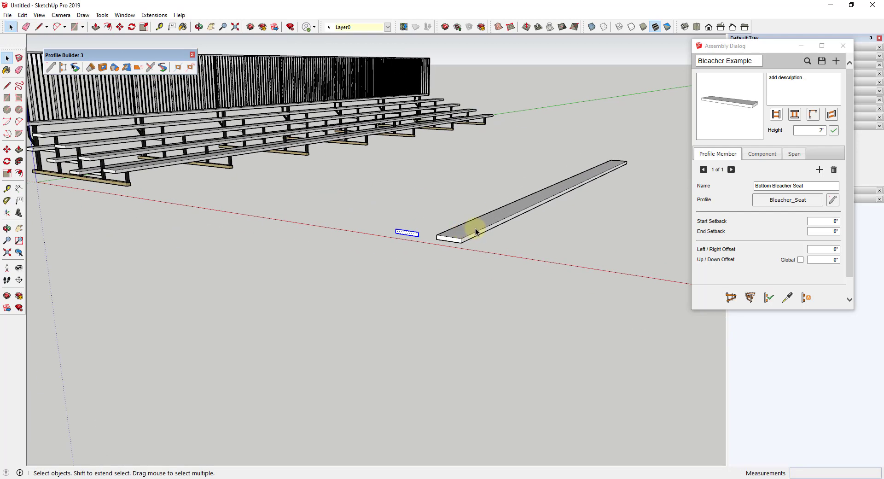
{"action": "middle_click_drag", "start_coordinate": [509, 230], "coordinate": [563, 250]}
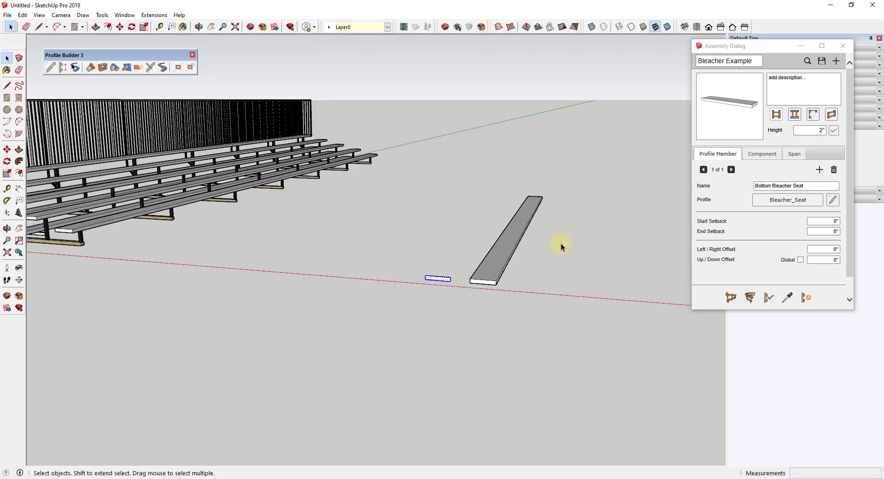
{"action": "middle_click_drag", "start_coordinate": [470, 231], "coordinate": [534, 258]}
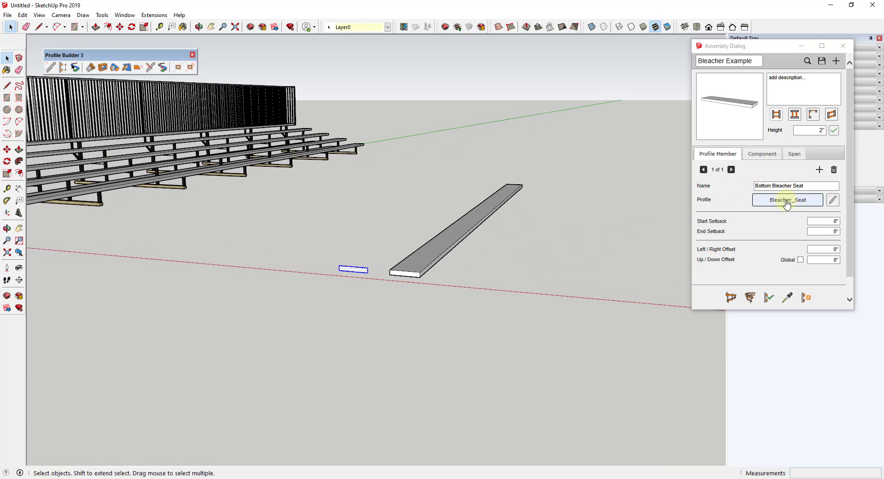
Add a second profile member using the Bleacher_Seat profile and name it Bleacher Seat 2.
{"action": "left_click", "coordinate": [819, 172]}
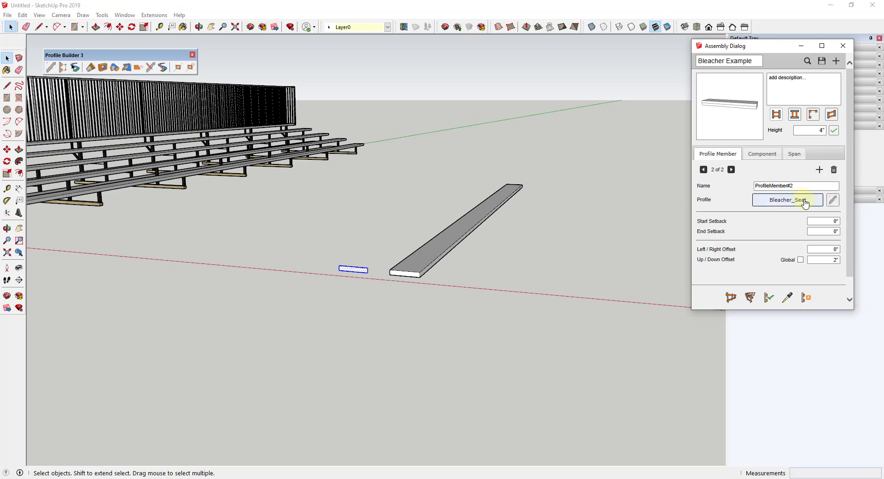
{"action": "left_click", "coordinate": [790, 203]}
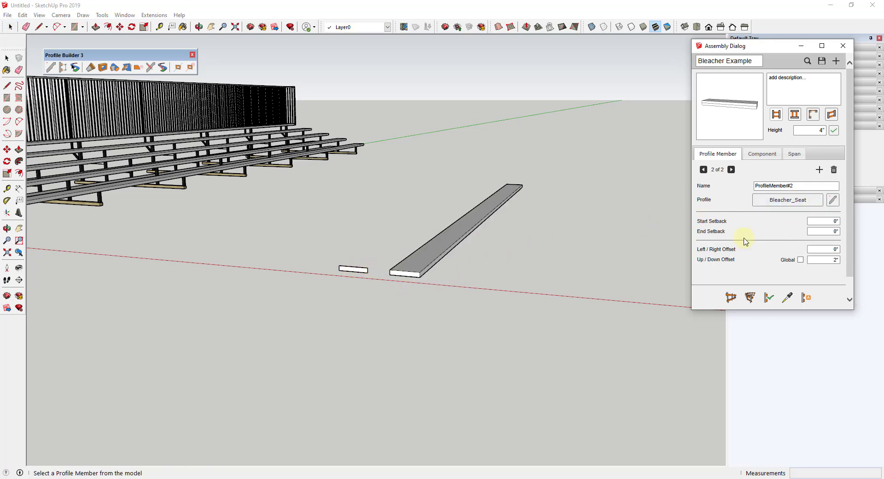
{"action": "left_click", "coordinate": [833, 201]}
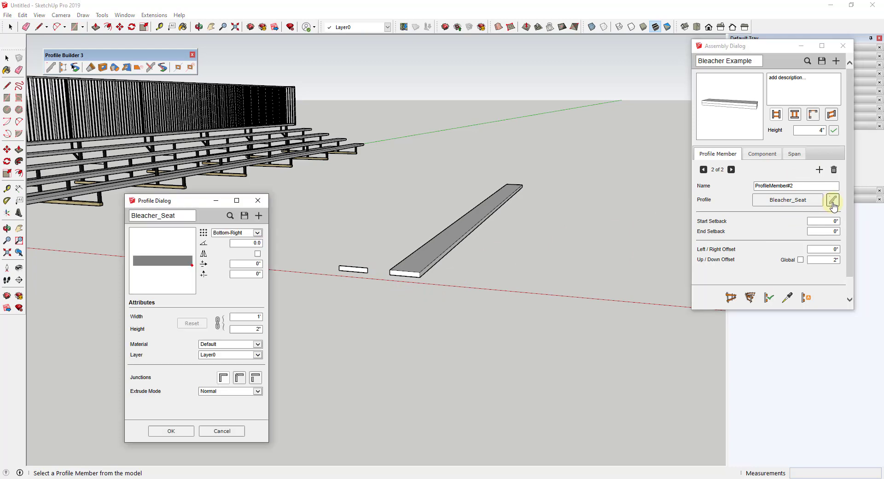
{"action": "left_click", "coordinate": [170, 432]}
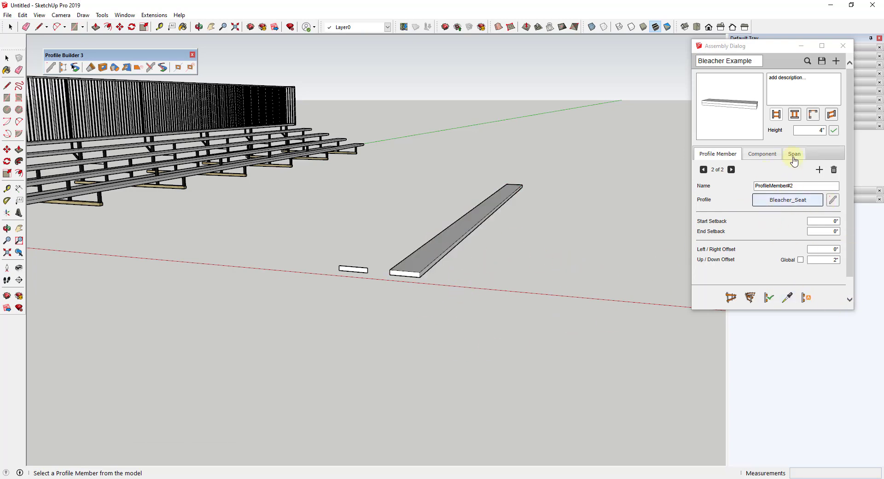
{"action": "left_click", "coordinate": [802, 184]}
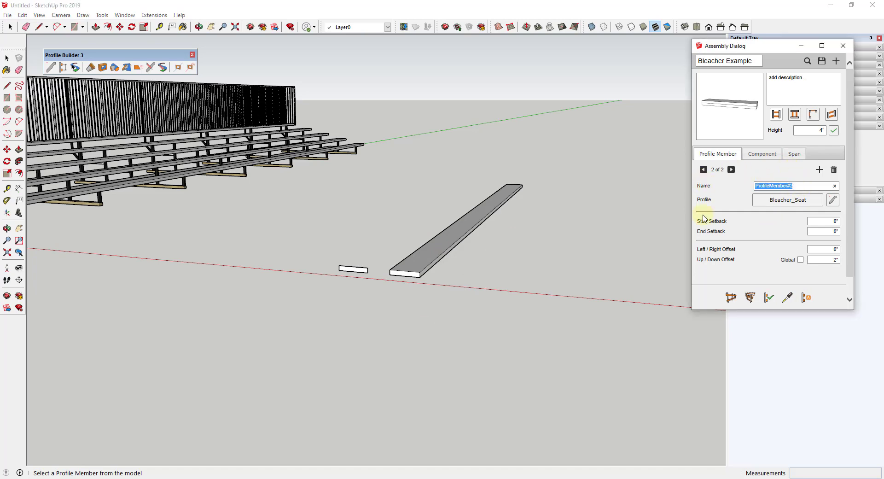
{"action": "type", "text": "Blea"}
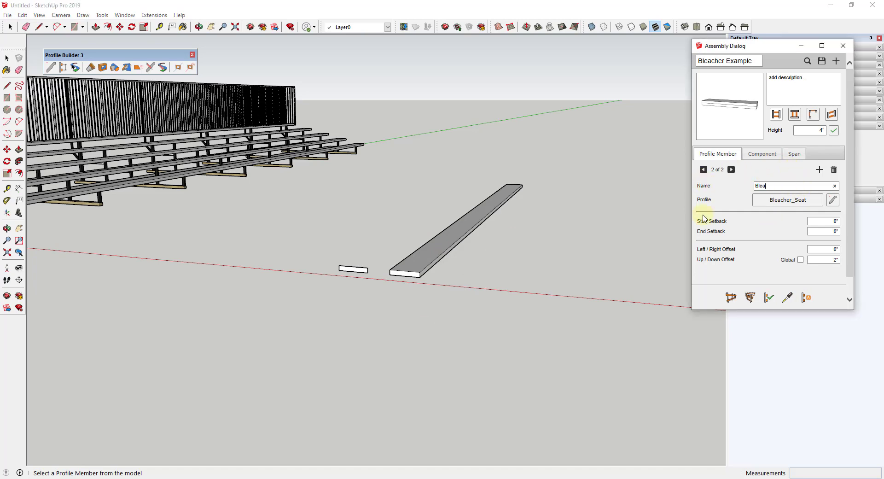
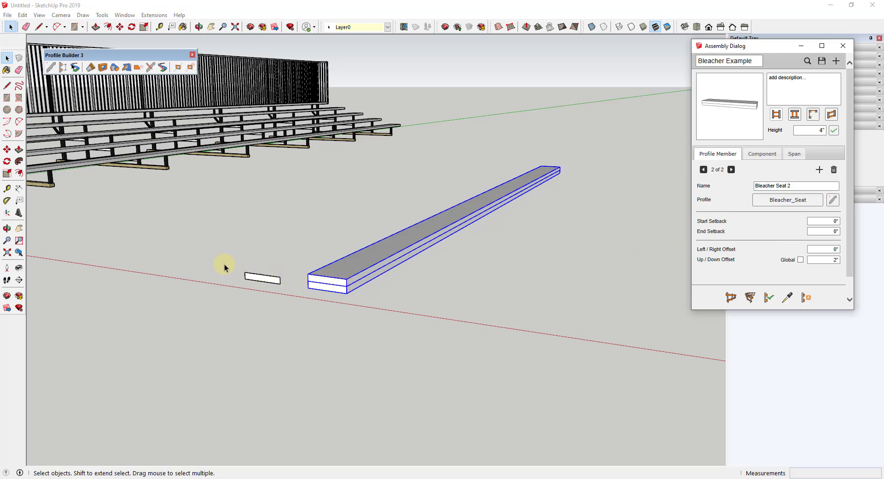
Set Bleacher Seat 2's left/right offset to -24 inches and apply the change to the placed assembly.
{"action": "mouse_move", "coordinate": [706, 251]}
{"action": "left_click", "coordinate": [774, 265]}
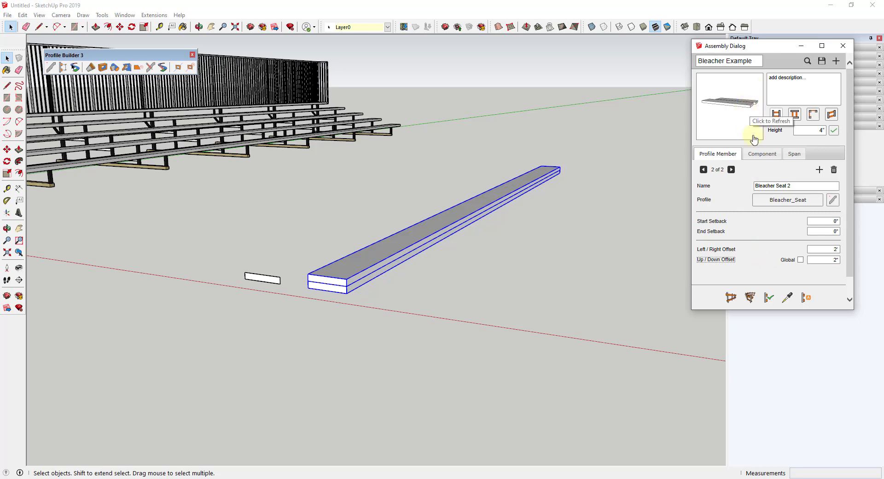
{"action": "left_click", "coordinate": [766, 298]}
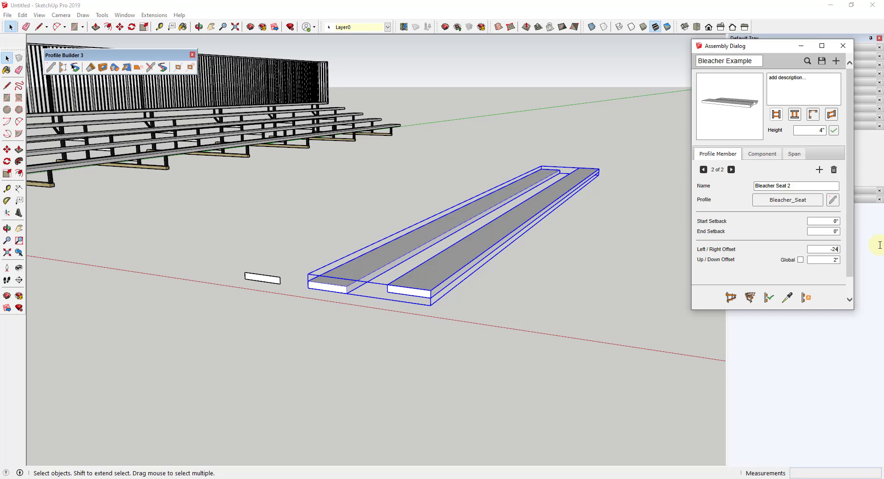
{"action": "left_click", "coordinate": [768, 297]}
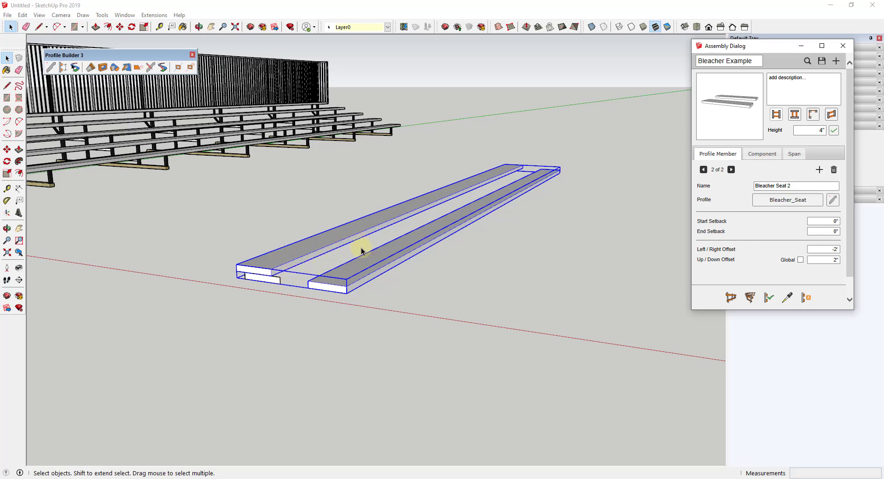
{"action": "middle_click_drag", "start_coordinate": [362, 251], "coordinate": [418, 256]}
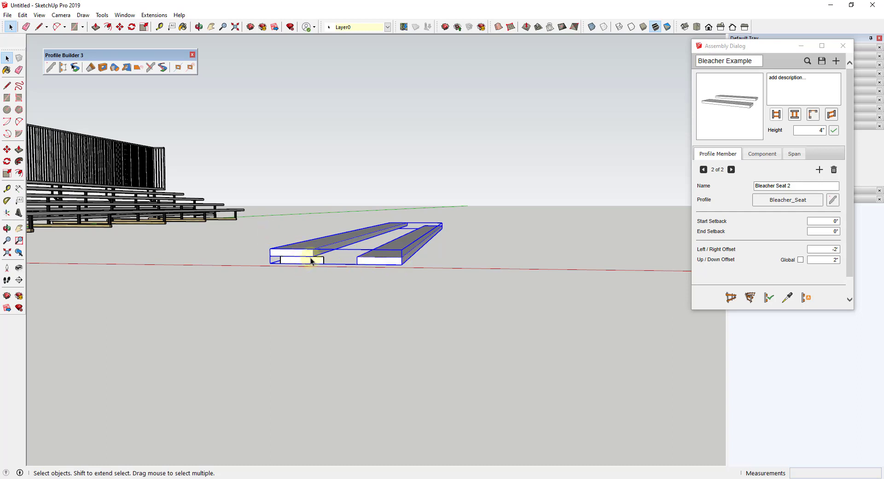
{"action": "middle_click_drag", "start_coordinate": [399, 289], "coordinate": [399, 266]}
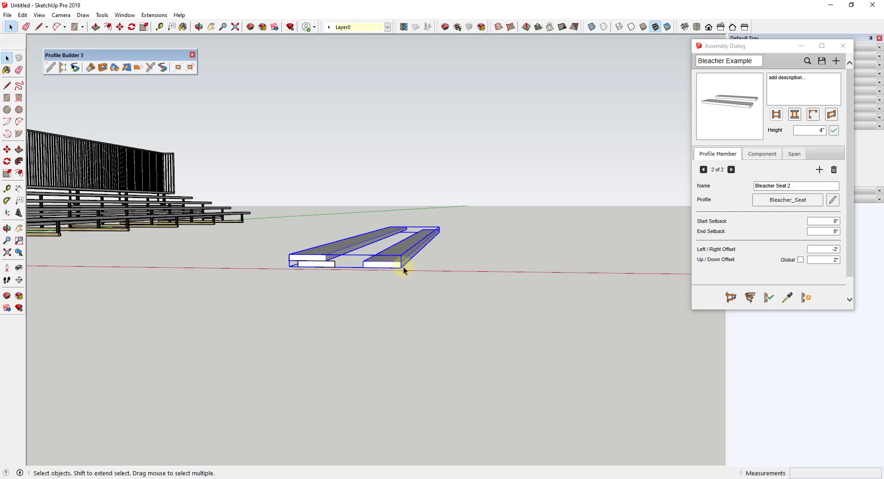
{"action": "middle_click_drag", "start_coordinate": [511, 272], "coordinate": [420, 296]}
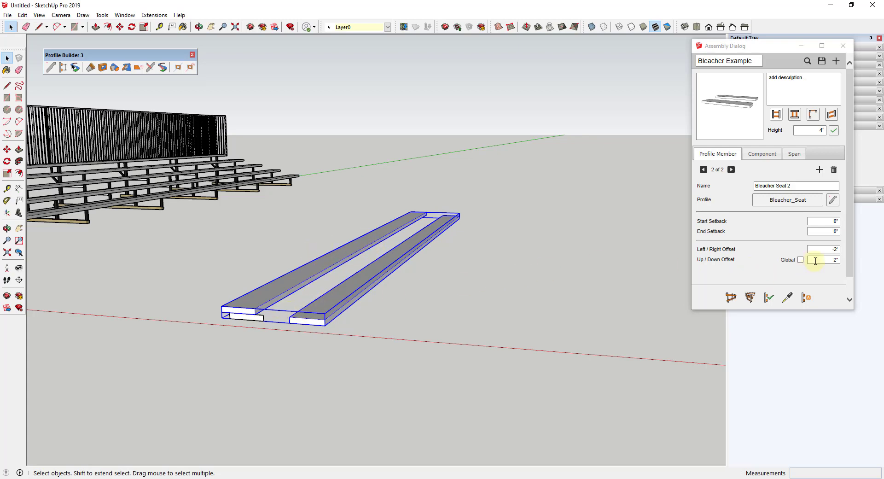
Set Bleacher Seat 2's up/down offset to 12 inches, refresh the preview and apply it to the placed assembly.
{"action": "left_click_drag", "start_coordinate": [816, 261], "coordinate": [837, 259]}
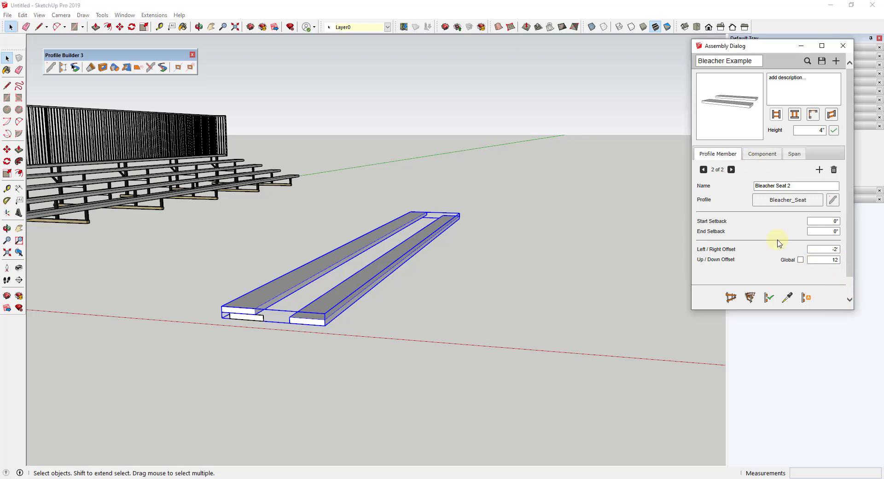
{"action": "type", "text": "12"}
{"action": "left_click", "coordinate": [750, 114]}
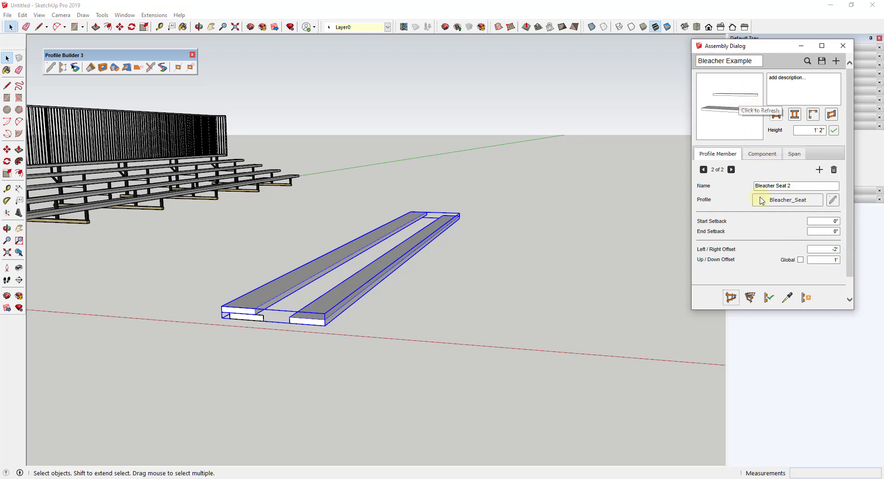
{"action": "left_click", "coordinate": [769, 298]}
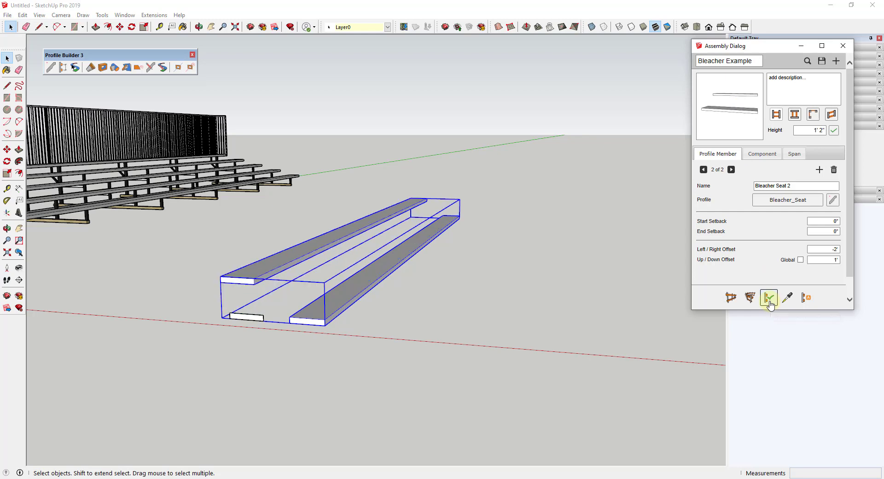
{"action": "middle_click_drag", "start_coordinate": [339, 256], "coordinate": [371, 246]}
{"action": "middle_click_drag", "start_coordinate": [428, 232], "coordinate": [449, 244]}
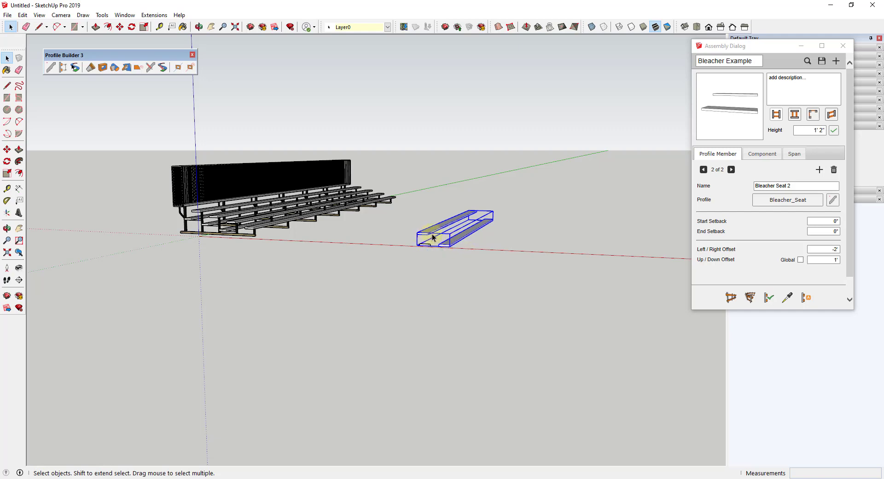
Compare with the sample bleachers, set Bleacher Seat 2's up/down offset to 6 inches and apply it to the placed assembly.
{"action": "scroll", "coordinate": [432, 237], "scroll_direction": "up", "scroll_amount": 4}
{"action": "middle_click_drag", "start_coordinate": [433, 237], "coordinate": [479, 222]}
{"action": "scroll", "coordinate": [474, 222], "scroll_direction": "down", "scroll_amount": 3}
{"action": "middle_click_drag", "start_coordinate": [313, 215], "coordinate": [288, 227]}
{"action": "left_click", "coordinate": [824, 260]}
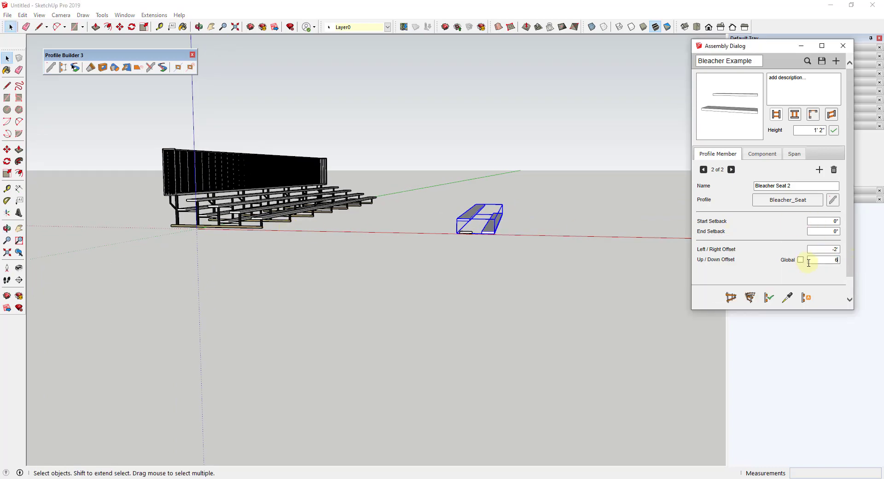
{"action": "type", "text": "6"}
{"action": "key", "text": "Return"}
{"action": "left_click", "coordinate": [769, 297]}
{"action": "middle_click_drag", "start_coordinate": [574, 231], "coordinate": [441, 235]}
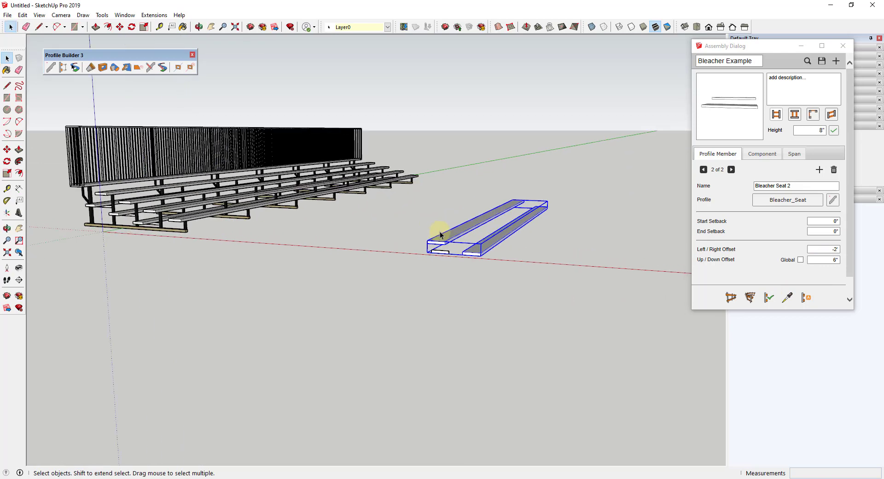
{"action": "scroll", "coordinate": [479, 236], "scroll_direction": "up", "scroll_amount": 2}
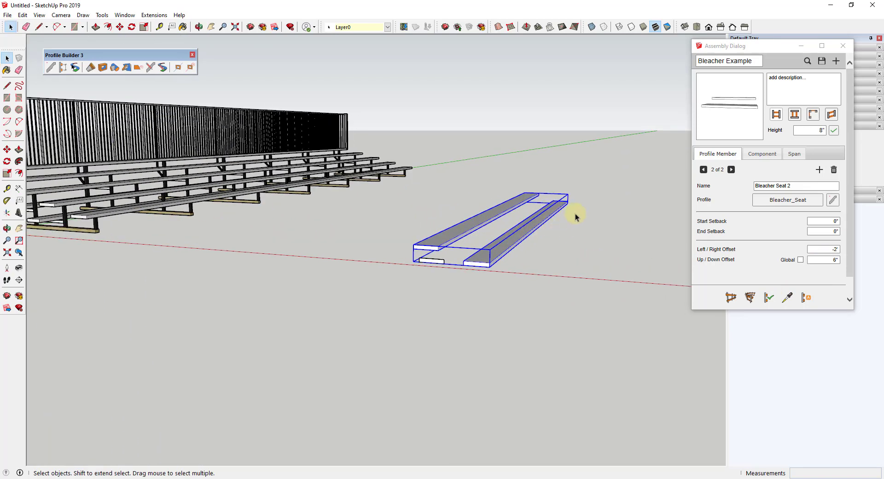
Add a third profile member to the assembly and name it Bleacher Seat 3.
{"action": "left_click", "coordinate": [819, 170]}
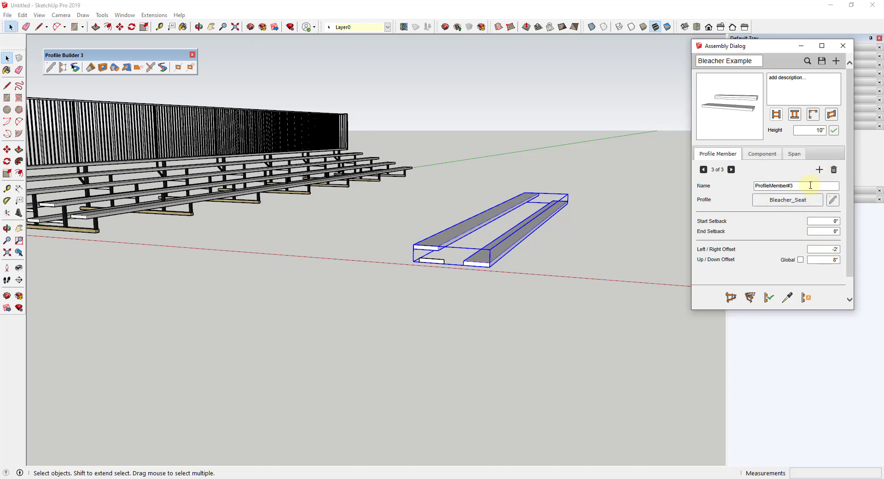
{"action": "left_click", "coordinate": [783, 185]}
{"action": "type", "text": "Bleacher Seat 3"}
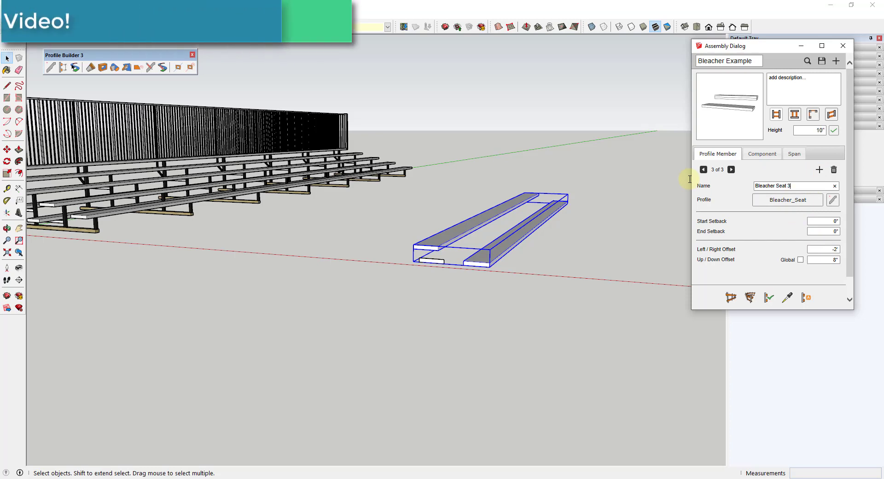
{"action": "key", "text": "Tab"}
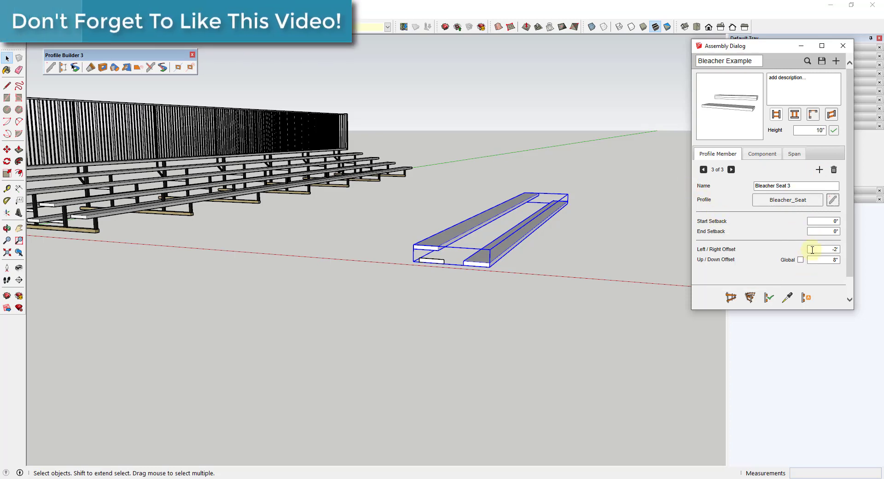
Set Bleacher Seat 3's left/right offset to -48 inches and up/down offset to 12 inches, and apply both to the placed assembly.
{"action": "double_click", "coordinate": [835, 249]}
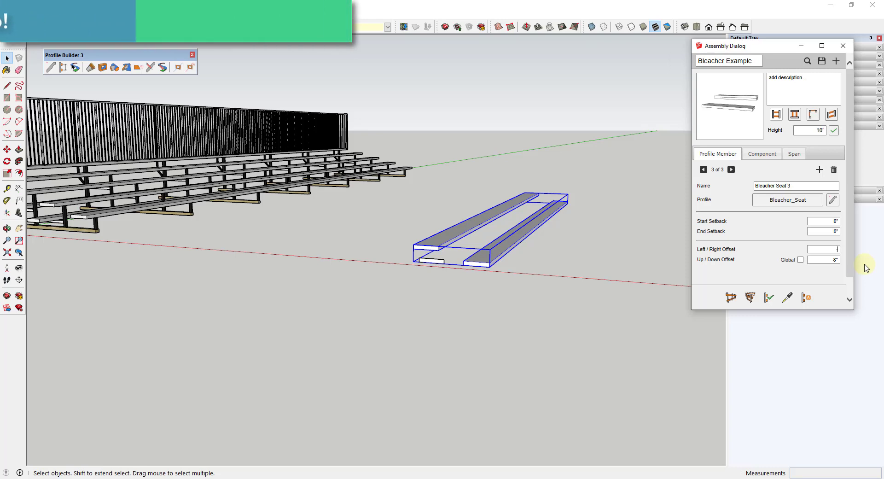
{"action": "type", "text": "-48"}
{"action": "key", "text": "Tab"}
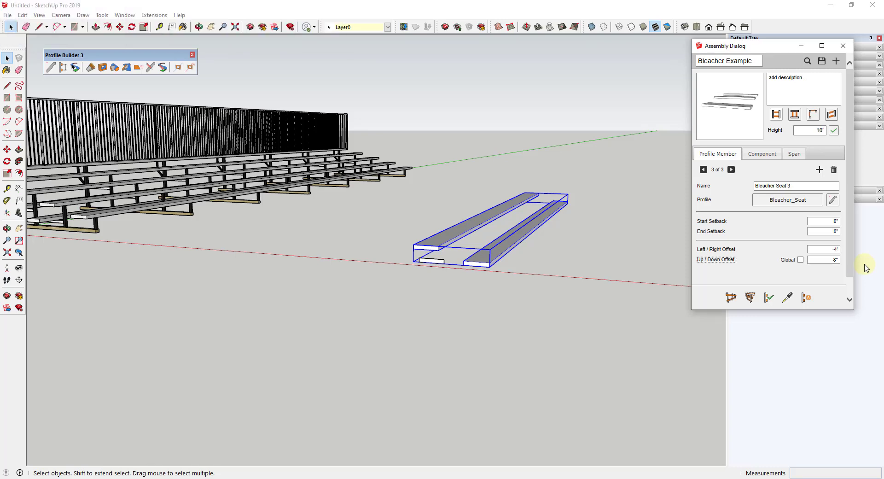
{"action": "double_click", "coordinate": [828, 262]}
{"action": "type", "text": "12"}
{"action": "key", "text": "Tab"}
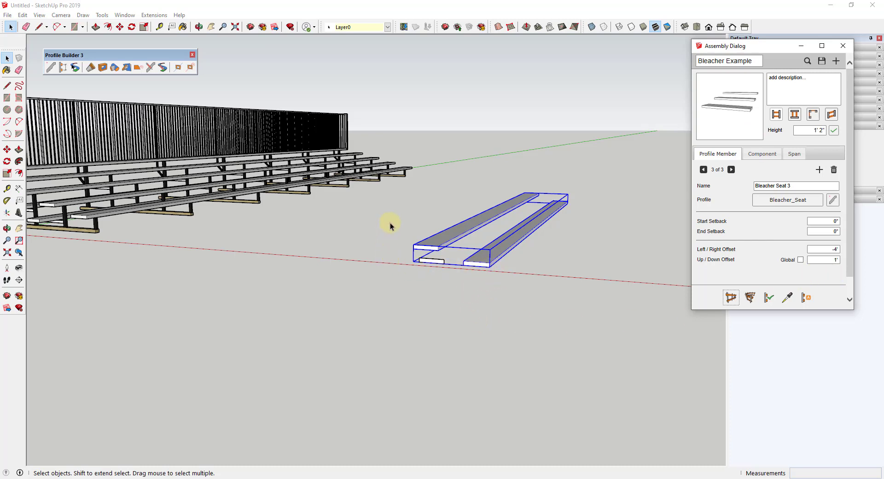
{"action": "left_click", "coordinate": [768, 298]}
{"action": "middle_click_drag", "start_coordinate": [476, 213], "coordinate": [493, 220]}
Add a fourth profile member named Bleacher Number 4 and set its left/right offset to -5 feet.
{"action": "left_click", "coordinate": [819, 169]}
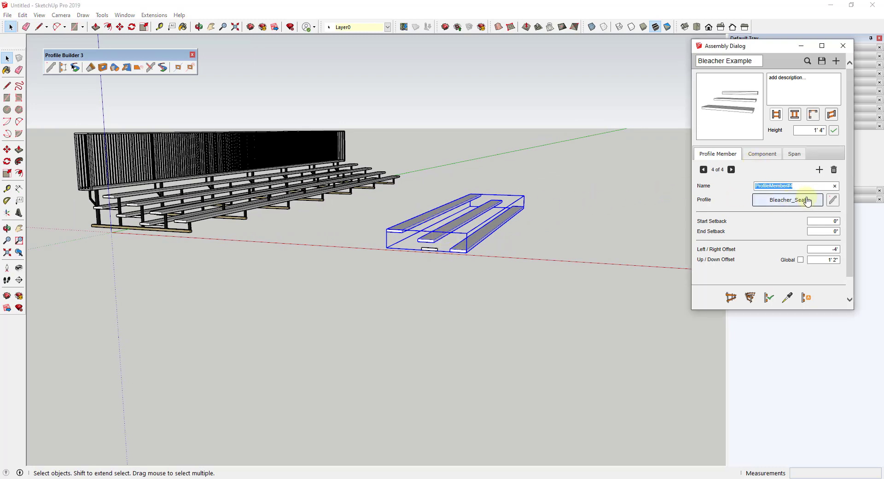
{"action": "type", "text": "Bleacher Nu"}
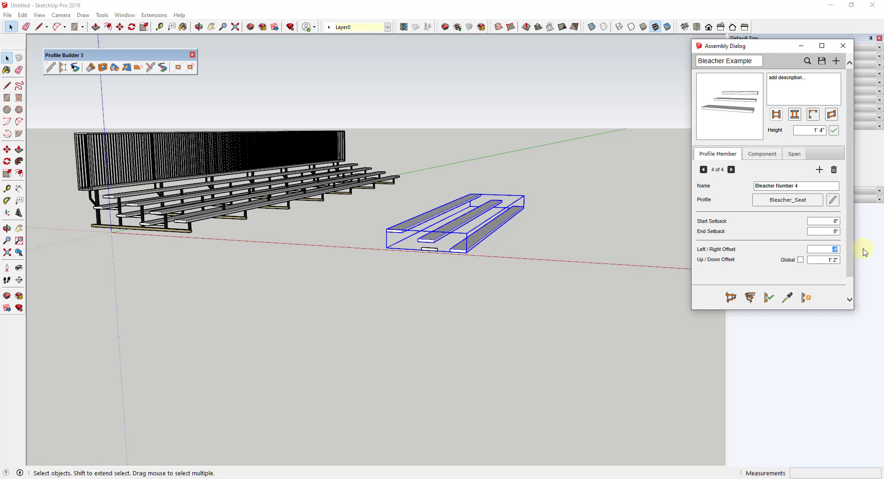
{"action": "key", "text": "Return"}
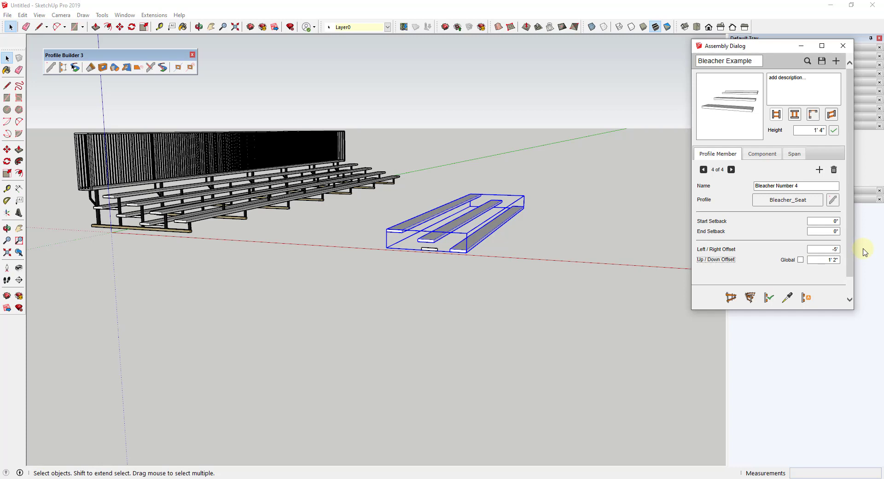
Set Bleacher Number 4's up/down offset to 1' 6" and left/right offset to -6 feet, and apply both to the placed assembly.
{"action": "key", "text": "Tab"}
{"action": "key", "text": "Return"}
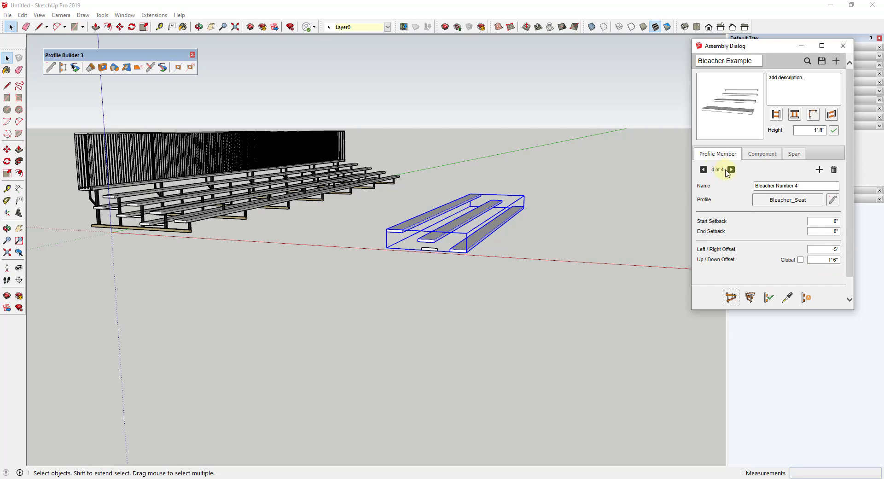
{"action": "middle_click_drag", "start_coordinate": [386, 217], "coordinate": [453, 211]}
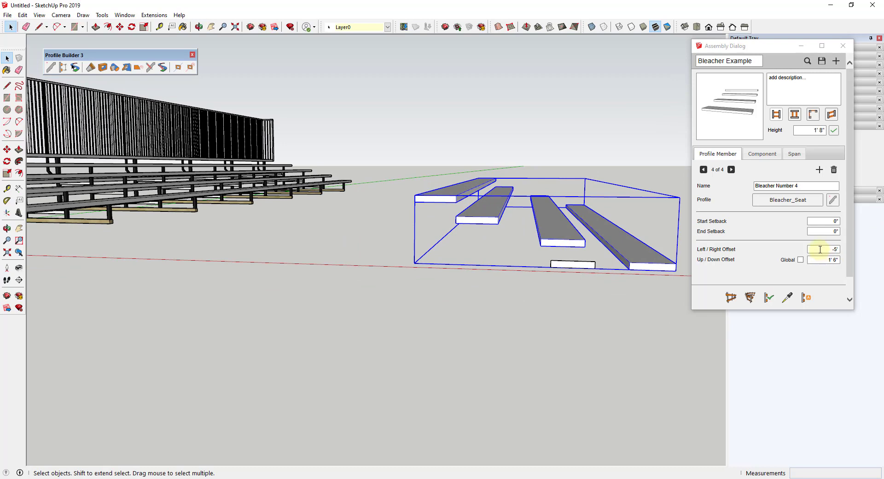
{"action": "left_click_drag", "start_coordinate": [820, 249], "coordinate": [866, 249]}
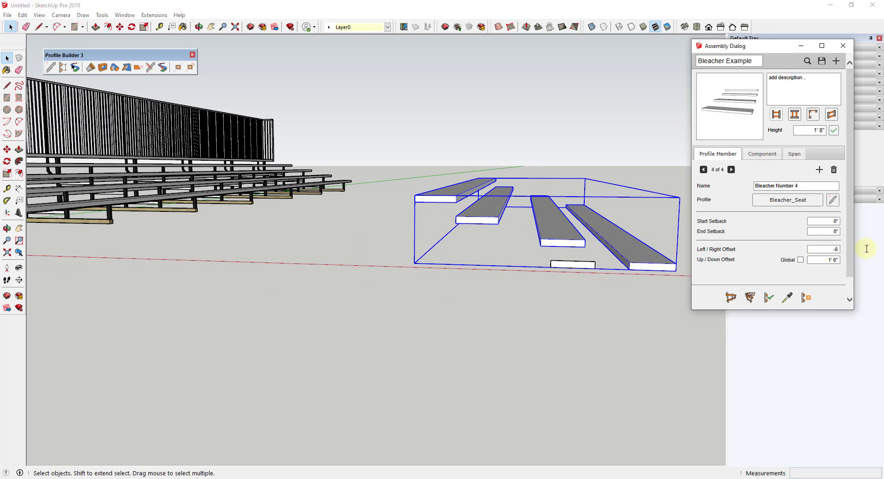
{"action": "left_click", "coordinate": [824, 259]}
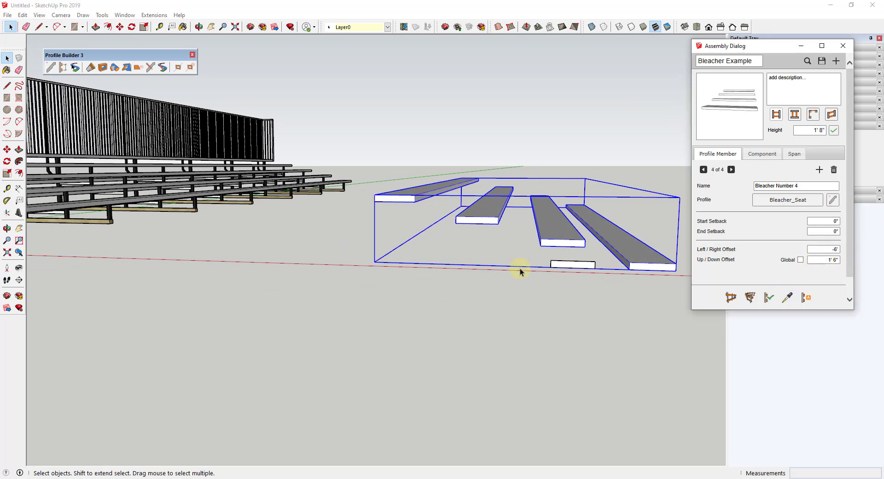
Compare the four-seat assembly with the sample bleachers from several angles, examining how the footrests sit between the seat rows.
{"action": "middle_click_drag", "start_coordinate": [519, 270], "coordinate": [407, 221]}
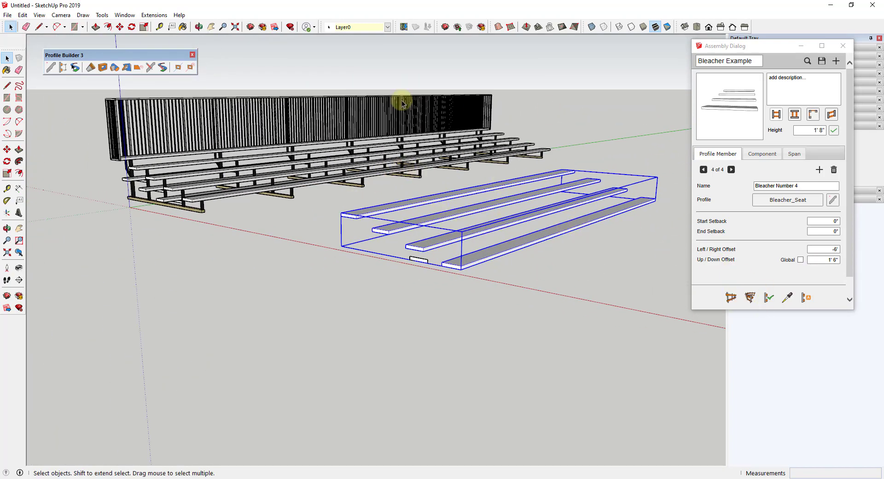
{"action": "scroll", "coordinate": [392, 227], "scroll_direction": "up", "scroll_amount": 1}
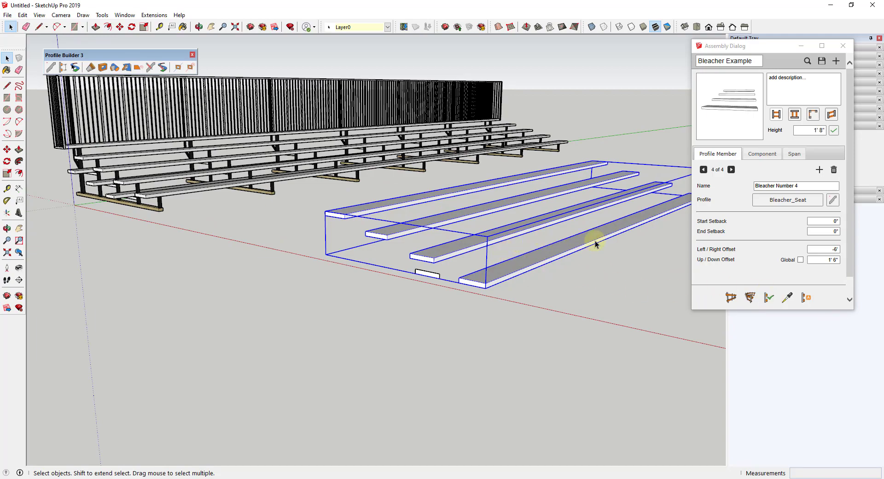
{"action": "middle_click_drag", "start_coordinate": [592, 241], "coordinate": [647, 227]}
{"action": "scroll", "coordinate": [543, 213], "scroll_direction": "down", "scroll_amount": 5}
{"action": "scroll", "coordinate": [395, 222], "scroll_direction": "up", "scroll_amount": 5}
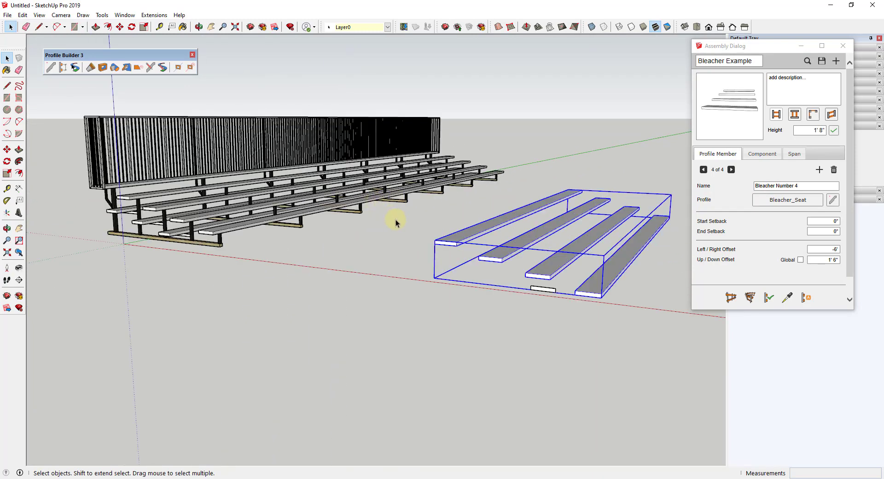
{"action": "scroll", "coordinate": [543, 241], "scroll_direction": "down", "scroll_amount": 2}
{"action": "scroll", "coordinate": [548, 241], "scroll_direction": "up", "scroll_amount": 2}
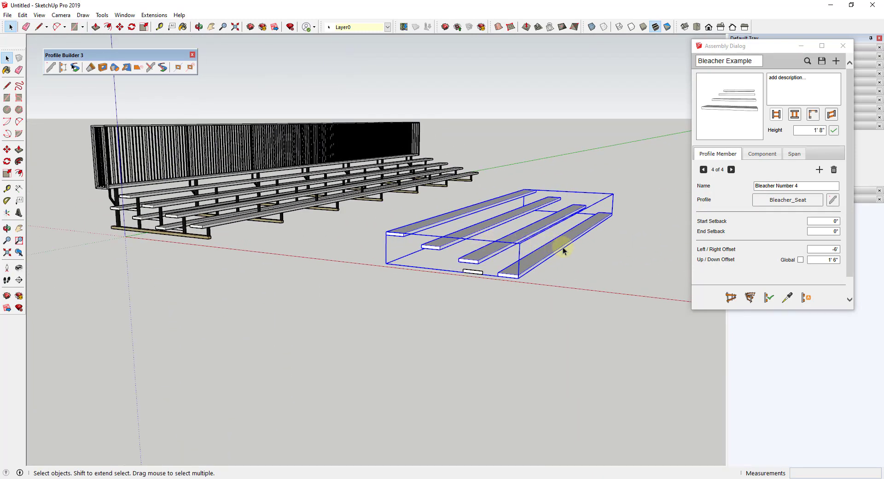
{"action": "middle_click_drag", "start_coordinate": [586, 249], "coordinate": [566, 189]}
{"action": "scroll", "coordinate": [565, 187], "scroll_direction": "down", "scroll_amount": 3}
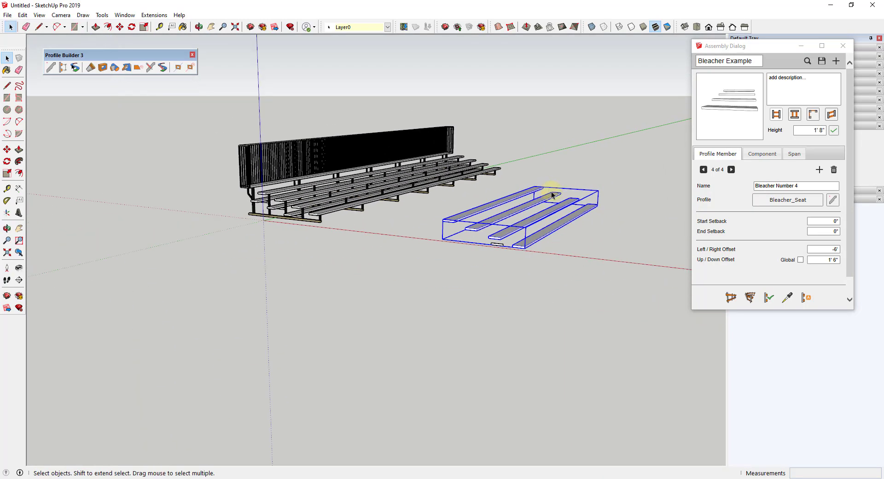
{"action": "mouse_move", "coordinate": [529, 233]}
{"action": "middle_mouse_down"}
{"action": "mouse_move", "coordinate": [558, 213]}
{"action": "mouse_move", "coordinate": [602, 205]}
{"action": "mouse_move", "coordinate": [256, 207]}
{"action": "middle_mouse_up"}
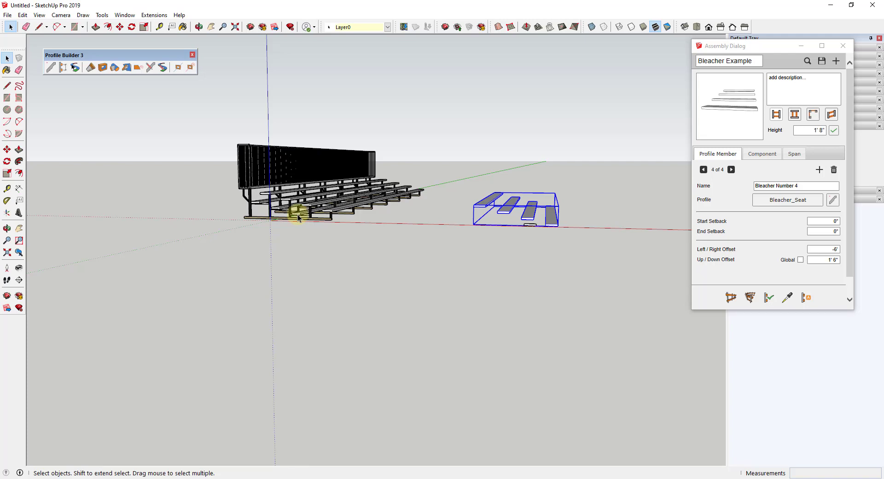
{"action": "middle_click_drag", "start_coordinate": [299, 218], "coordinate": [325, 209]}
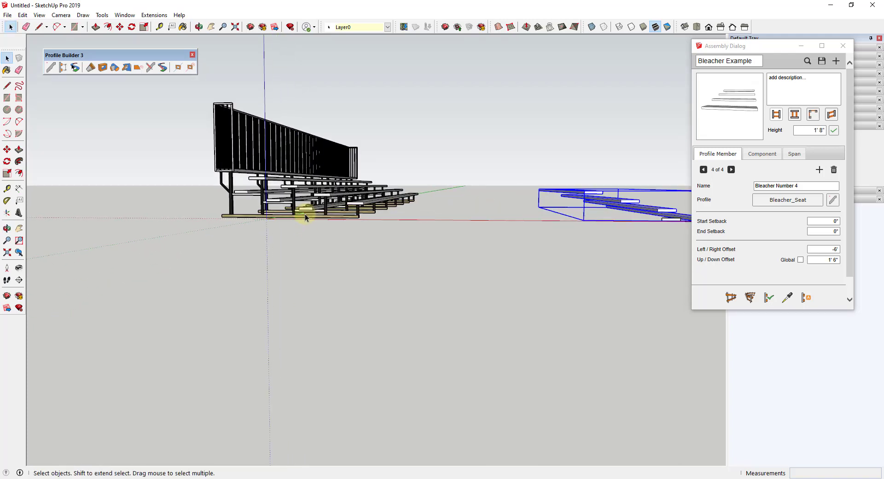
{"action": "scroll", "coordinate": [305, 218], "scroll_direction": "up", "scroll_amount": 1}
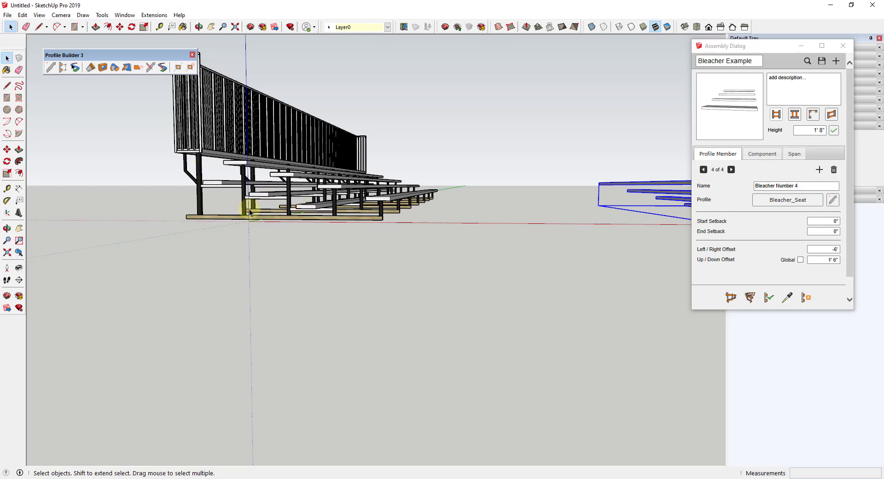
{"action": "scroll", "coordinate": [272, 205], "scroll_direction": "down", "scroll_amount": 3}
{"action": "scroll", "coordinate": [597, 214], "scroll_direction": "up", "scroll_amount": 2}
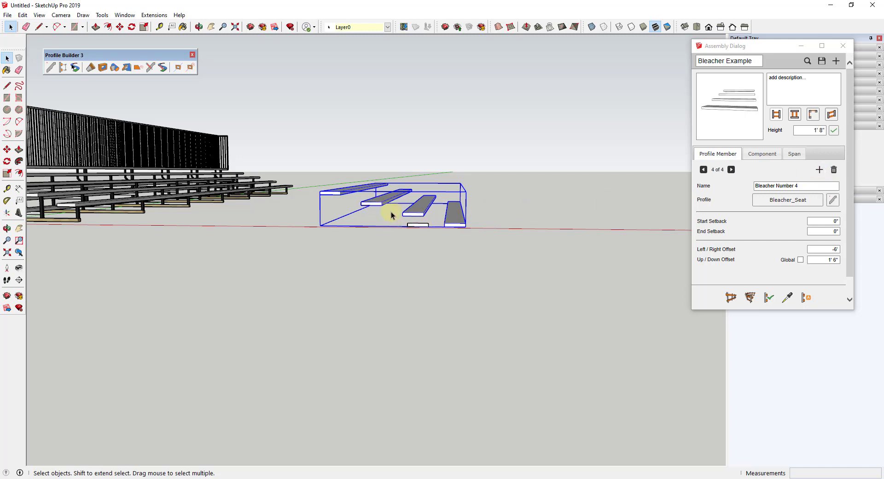
{"action": "middle_click_drag", "start_coordinate": [401, 207], "coordinate": [401, 210]}
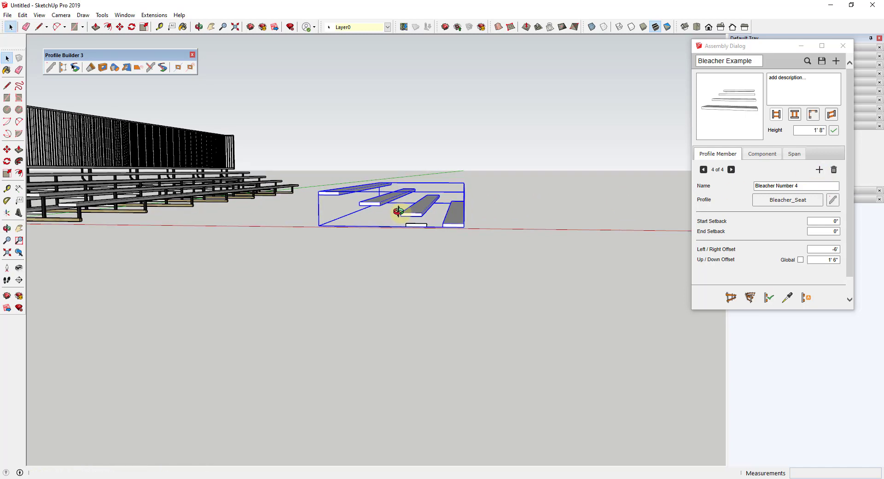
Add a fifth profile member named Bleacher Footrest 1 and set its left/right offset to -3 feet.
{"action": "left_click", "coordinate": [819, 171]}
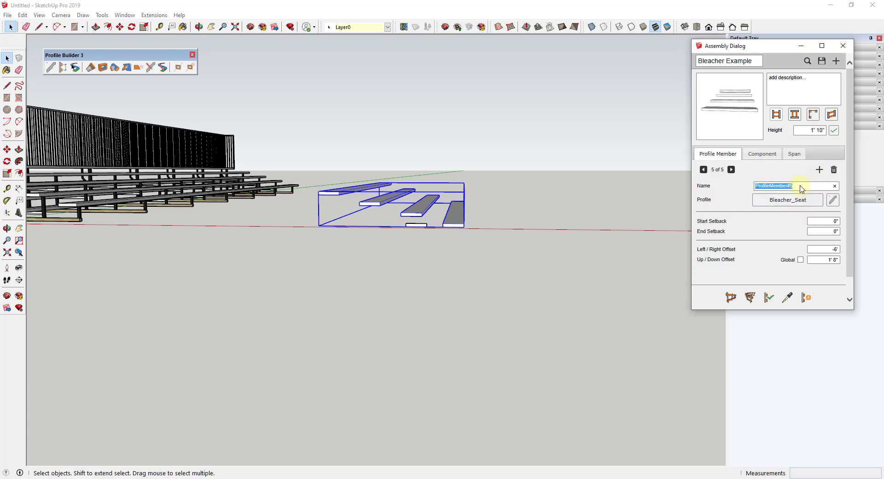
{"action": "type", "text": "Bleacher Footrest 1"}
{"action": "key", "text": "Tab"}
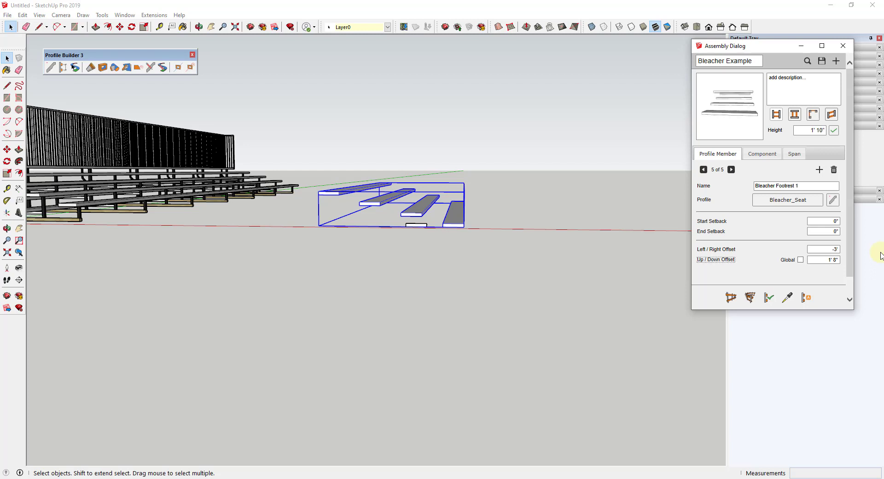
Set Bleacher Footrest 1's up/down offset to 0 and apply the footrest to the placed assembly.
{"action": "left_click", "coordinate": [831, 260]}
{"action": "type", "text": "0"}
{"action": "key", "text": "Return"}
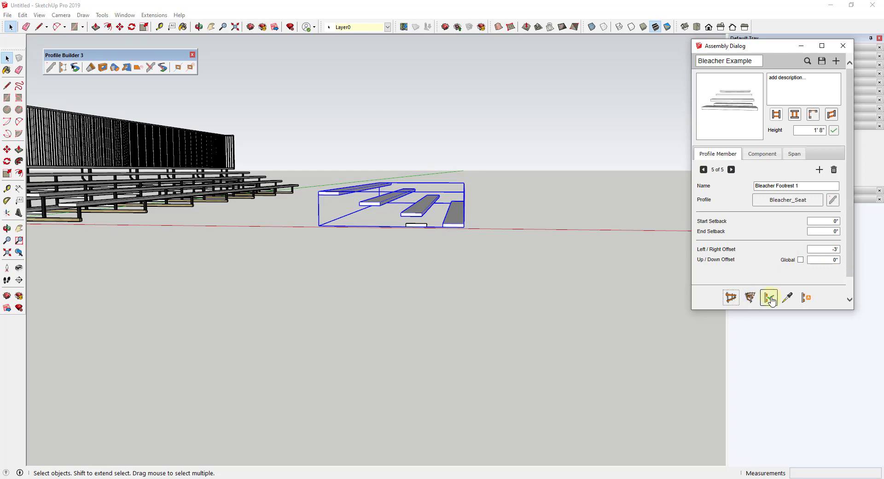
Inspect the first footrest's position below the seats and compare it with the footrests on the sample bleachers.
{"action": "middle_click_drag", "start_coordinate": [442, 251], "coordinate": [414, 177]}
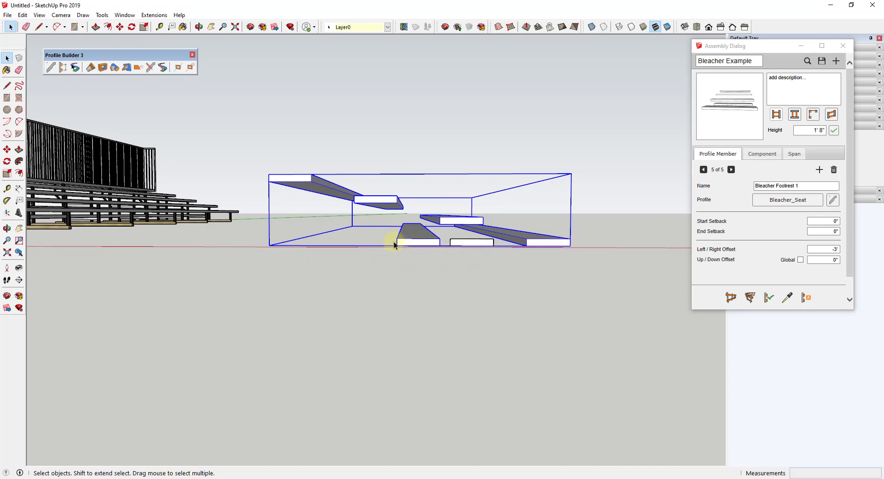
{"action": "middle_click_drag", "start_coordinate": [367, 227], "coordinate": [455, 262]}
{"action": "key", "text": "space"}
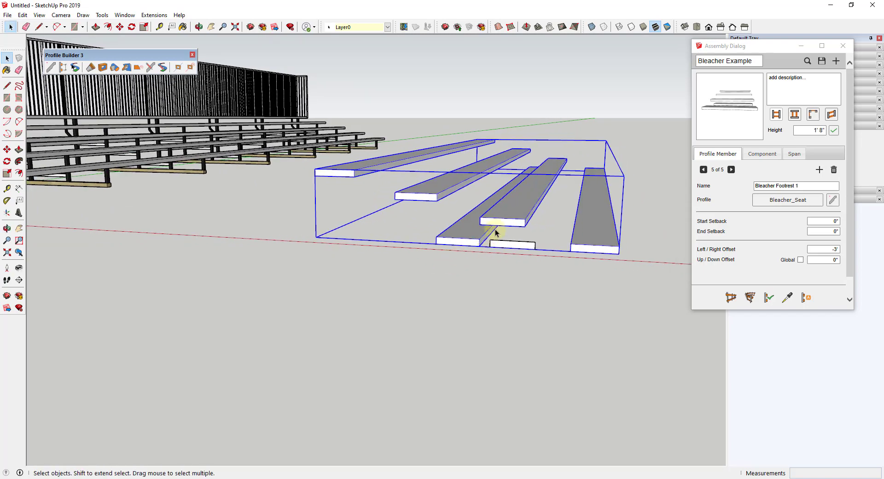
{"action": "scroll", "coordinate": [598, 231], "scroll_direction": "down", "scroll_amount": 5}
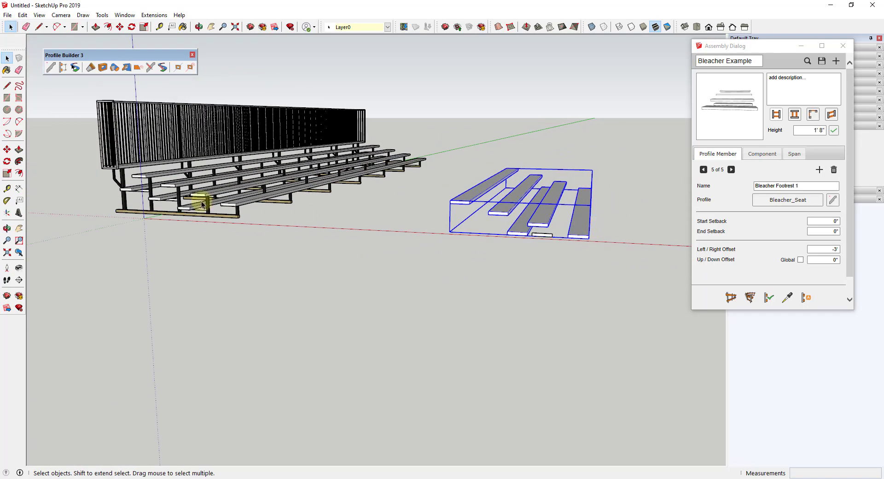
{"action": "scroll", "coordinate": [173, 199], "scroll_direction": "up", "scroll_amount": 1}
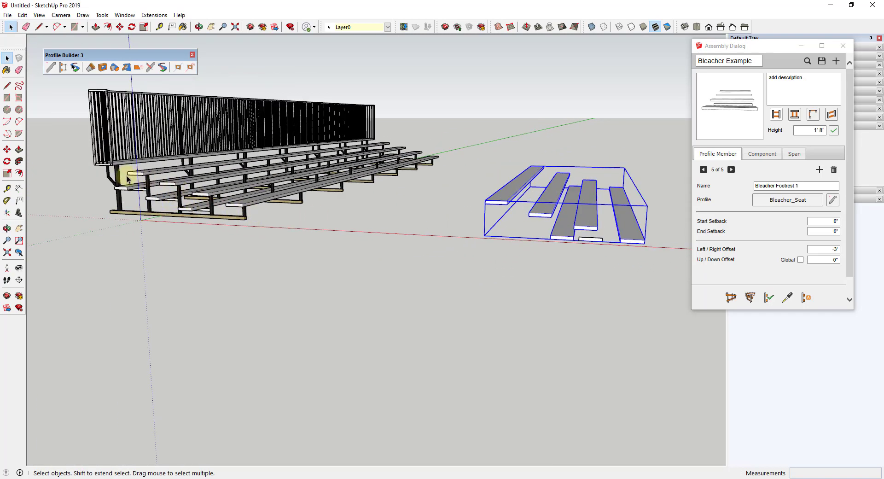
{"action": "scroll", "coordinate": [247, 203], "scroll_direction": "down", "scroll_amount": 2}
{"action": "scroll", "coordinate": [138, 161], "scroll_direction": "up", "scroll_amount": 1}
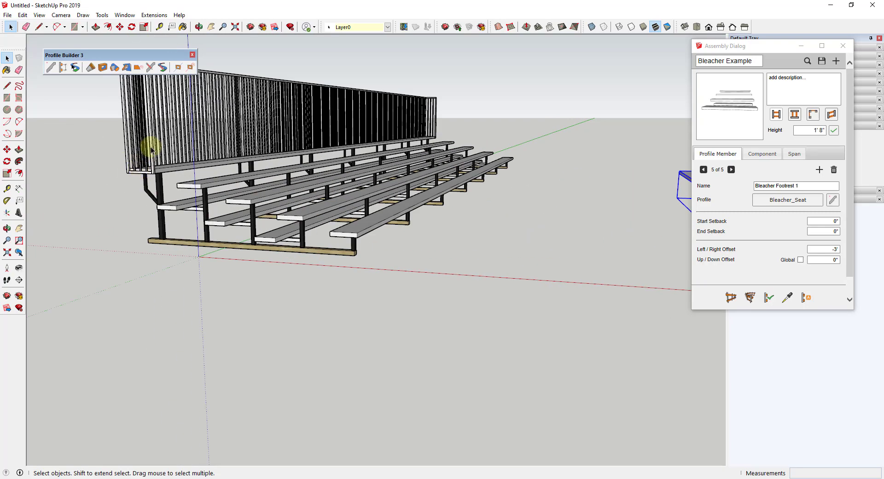
{"action": "scroll", "coordinate": [340, 162], "scroll_direction": "down", "scroll_amount": 2}
{"action": "scroll", "coordinate": [527, 147], "scroll_direction": "up", "scroll_amount": 2}
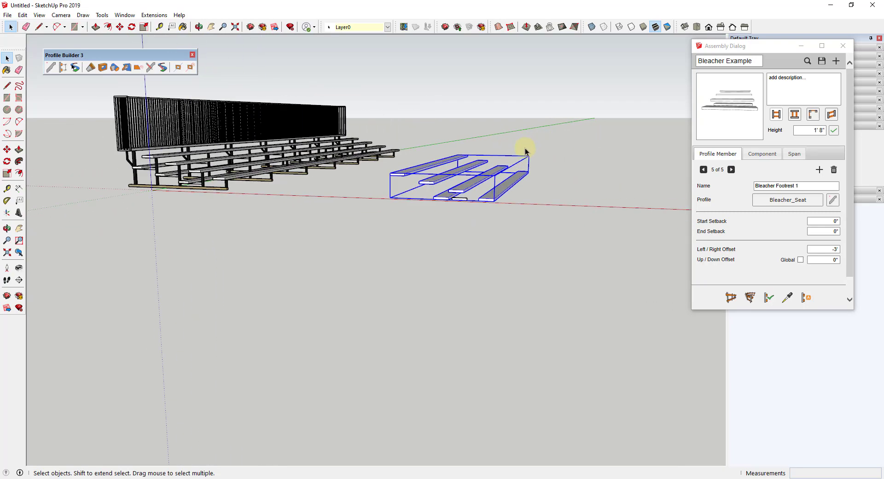
{"action": "middle_click_drag", "start_coordinate": [479, 171], "coordinate": [449, 191]}
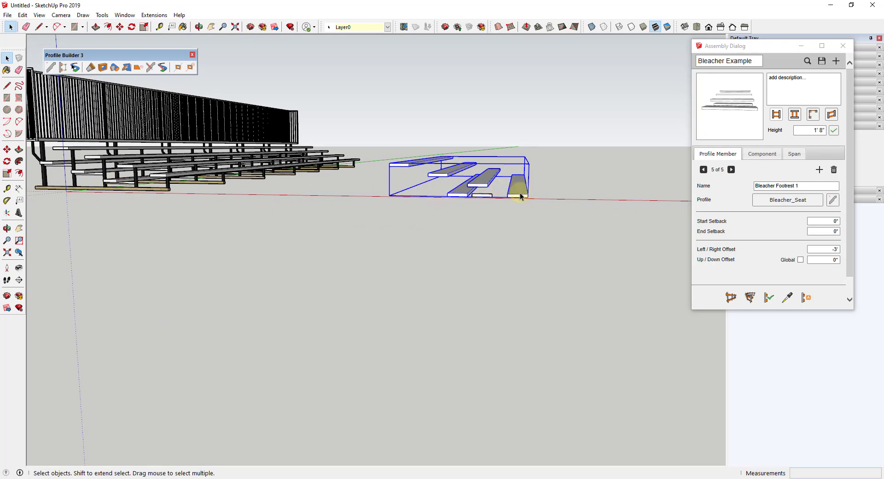
{"action": "middle_click_drag", "start_coordinate": [514, 197], "coordinate": [497, 204]}
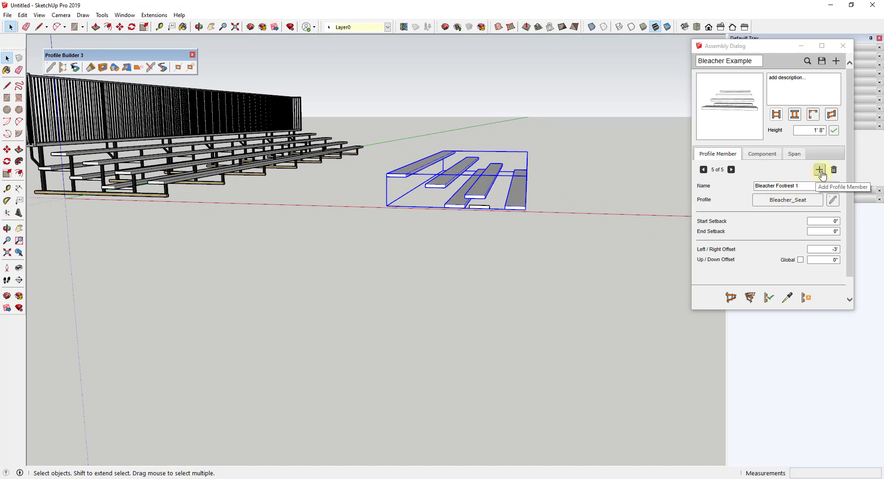
Add a sixth profile member to the assembly and name it Bleacher Footrest 2.
{"action": "left_click", "coordinate": [820, 170]}
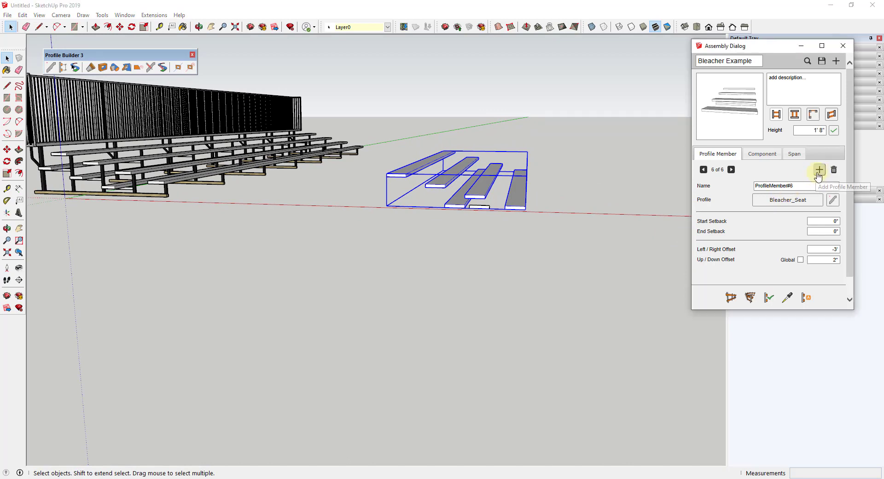
{"action": "triple_click", "coordinate": [792, 186]}
{"action": "type", "text": "Bea"}
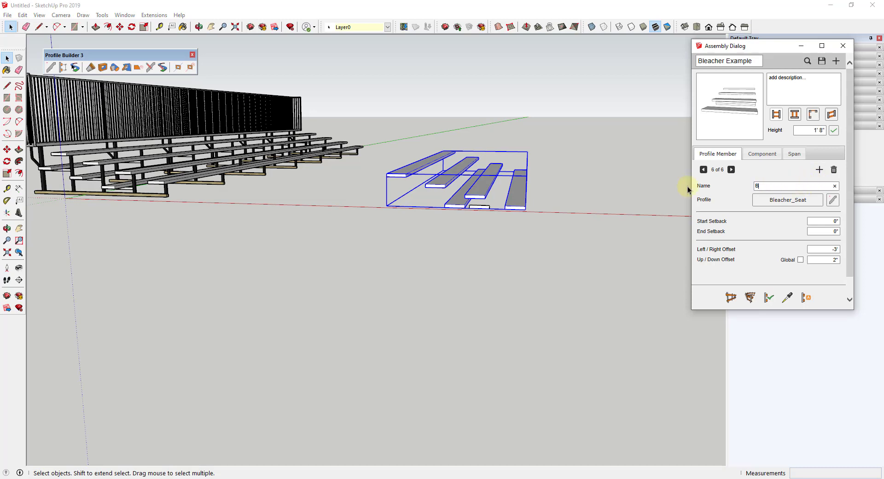
{"action": "key", "text": "BackSpace"}
{"action": "key", "text": "BackSpace"}
{"action": "type", "text": "leacher Footer"}
{"action": "key", "text": "BackSpace"}
{"action": "key", "text": "BackSpace"}
{"action": "type", "text": "rest"}
Set Bleacher Footrest 2's left/right offset to -5 feet and up/down offset to 6 inches, and apply both to the placed assembly.
{"action": "scroll", "coordinate": [447, 205], "scroll_direction": "up", "scroll_amount": 5}
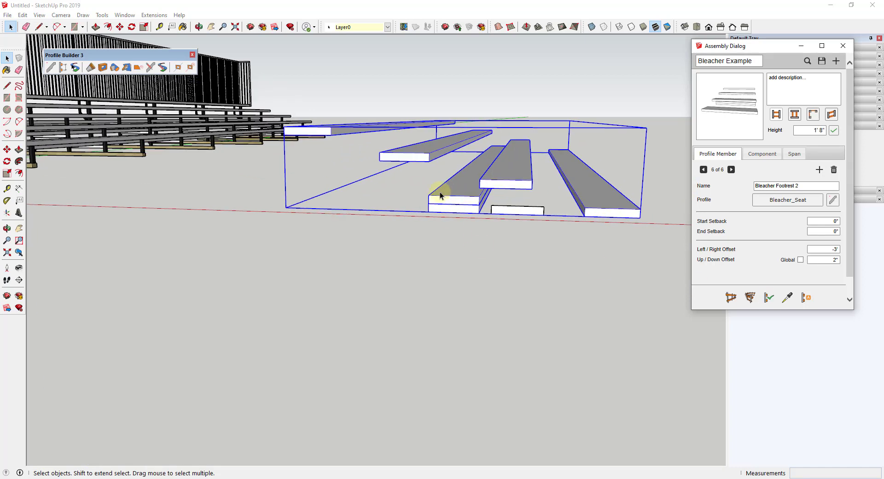
{"action": "scroll", "coordinate": [559, 214], "scroll_direction": "down", "scroll_amount": 1}
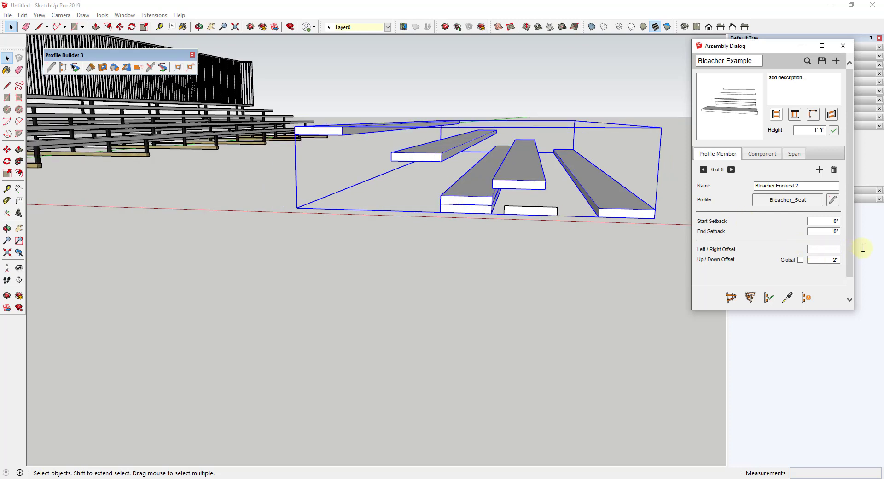
{"action": "key", "text": "Tab"}
{"action": "key", "text": "Tab"}
{"action": "left_click", "coordinate": [769, 297]}
Examine the placed assembly's seats and two footrests from several angles and compare its layout with the sample bleachers.
{"action": "scroll", "coordinate": [618, 192], "scroll_direction": "down", "scroll_amount": 2}
{"action": "middle_click_drag", "start_coordinate": [618, 192], "coordinate": [458, 182]}
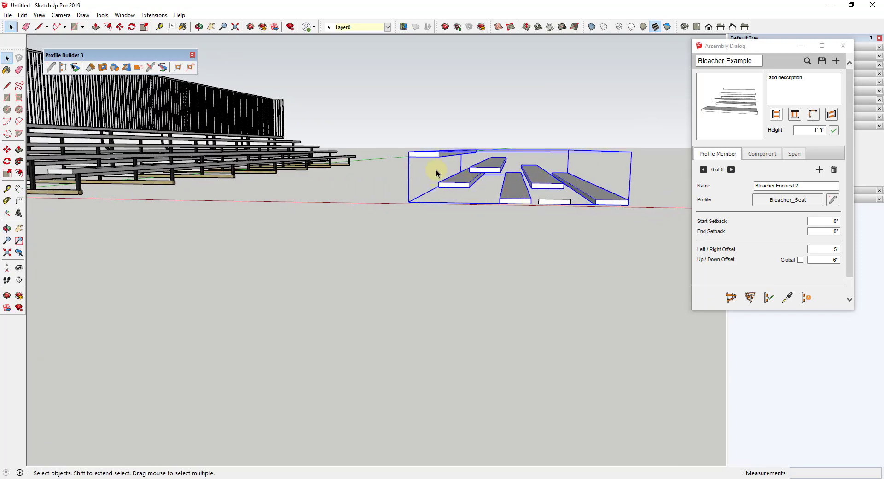
{"action": "scroll", "coordinate": [442, 173], "scroll_direction": "down", "scroll_amount": 3}
{"action": "middle_click_drag", "start_coordinate": [573, 199], "coordinate": [471, 229]}
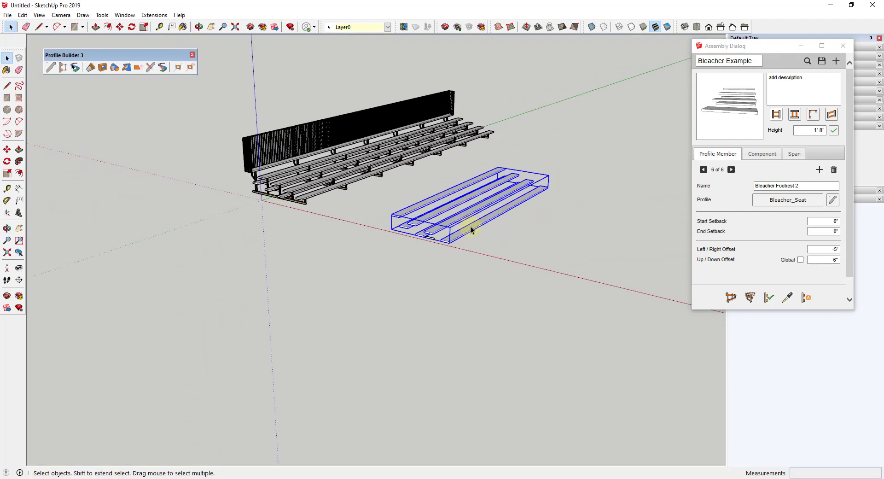
{"action": "scroll", "coordinate": [554, 250], "scroll_direction": "up", "scroll_amount": 2}
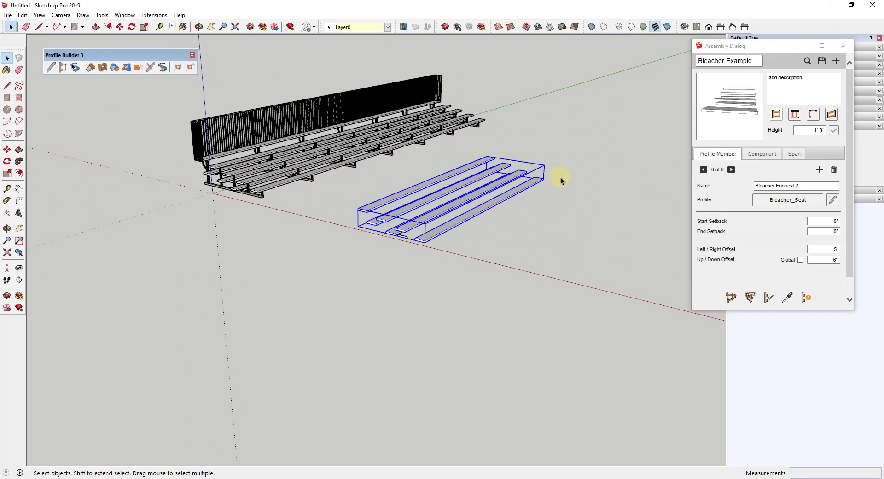
{"action": "scroll", "coordinate": [529, 184], "scroll_direction": "down", "scroll_amount": 2}
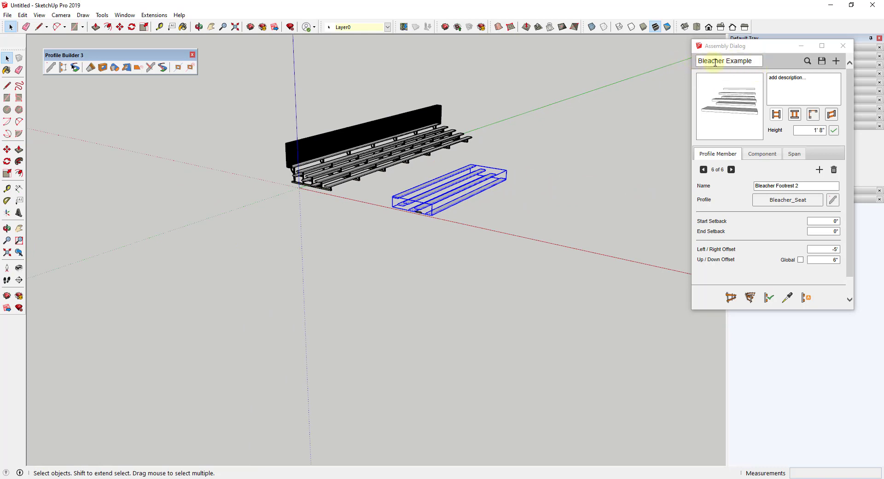
{"action": "left_click", "coordinate": [726, 299]}
{"action": "scroll", "coordinate": [385, 207], "scroll_direction": "up", "scroll_amount": 5}
{"action": "middle_click_drag", "start_coordinate": [403, 199], "coordinate": [390, 185]}
{"action": "scroll", "coordinate": [499, 197], "scroll_direction": "down", "scroll_amount": 3}
{"action": "scroll", "coordinate": [537, 187], "scroll_direction": "up", "scroll_amount": 1}
{"action": "scroll", "coordinate": [454, 182], "scroll_direction": "down", "scroll_amount": 4}
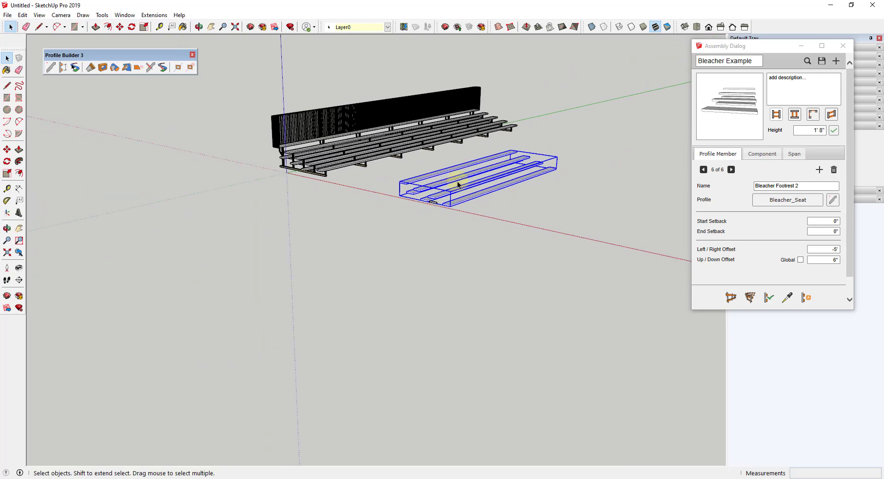
Build a second, longer straight run of the Bleacher Example assembly along the green axis direction, beside the placed assembly.
{"action": "left_click", "coordinate": [731, 298]}
{"action": "left_click", "coordinate": [569, 224]}
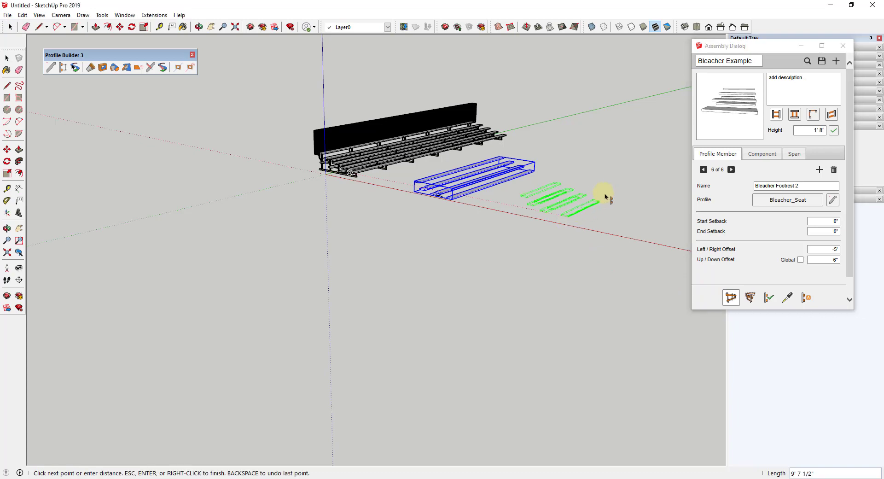
{"action": "mouse_move", "coordinate": [634, 186]}
{"action": "middle_mouse_down"}
{"action": "mouse_move", "coordinate": [686, 156]}
{"action": "mouse_move", "coordinate": [634, 172]}
{"action": "middle_mouse_up"}
{"action": "key", "text": "Escape"}
{"action": "key", "text": "space"}
Inspect the newly drawn bleacher run's seat and footrest arrangement alongside the earlier assembly and the sample bleachers.
{"action": "scroll", "coordinate": [539, 197], "scroll_direction": "up", "scroll_amount": 5}
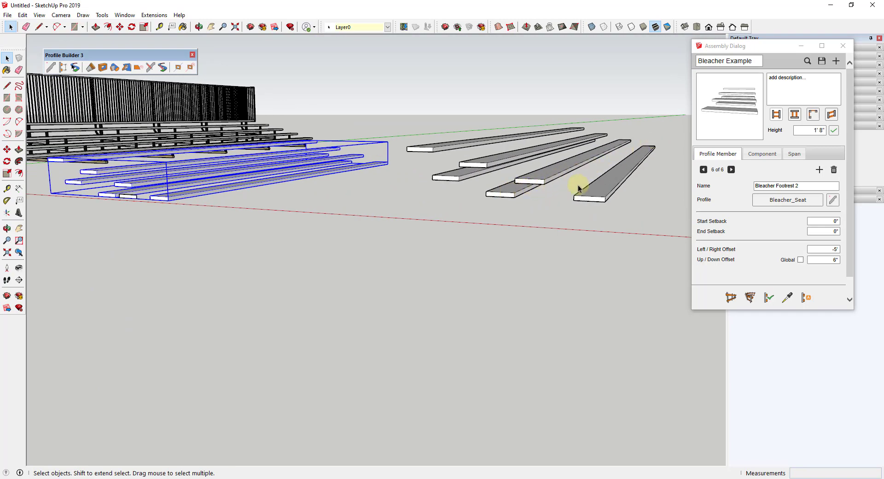
{"action": "middle_click_drag", "start_coordinate": [579, 187], "coordinate": [600, 218]}
{"action": "scroll", "coordinate": [598, 217], "scroll_direction": "down", "scroll_amount": 1}
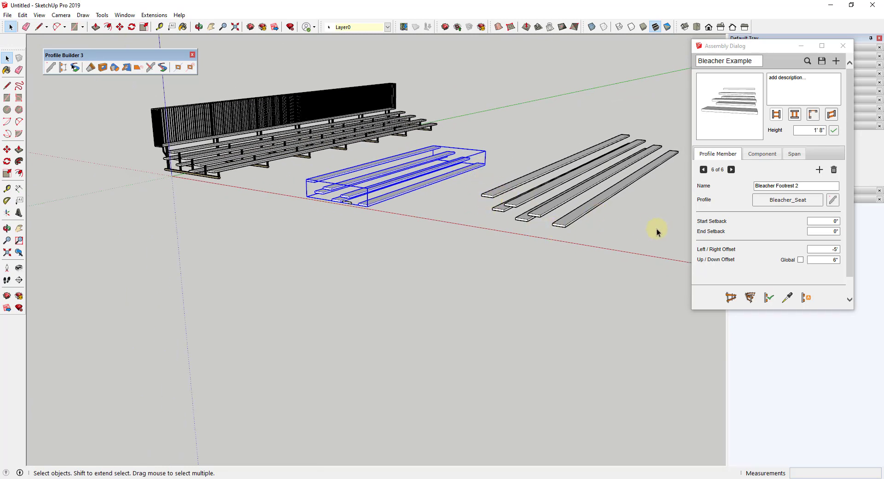
{"action": "scroll", "coordinate": [659, 191], "scroll_direction": "up", "scroll_amount": 3}
{"action": "middle_click_drag", "start_coordinate": [661, 173], "coordinate": [442, 219]}
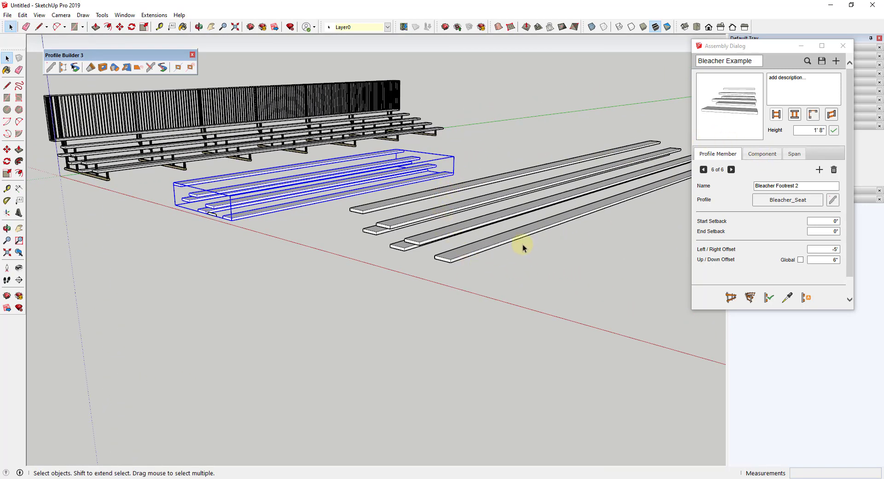
{"action": "scroll", "coordinate": [464, 264], "scroll_direction": "down", "scroll_amount": 2}
{"action": "scroll", "coordinate": [641, 207], "scroll_direction": "up", "scroll_amount": 5}
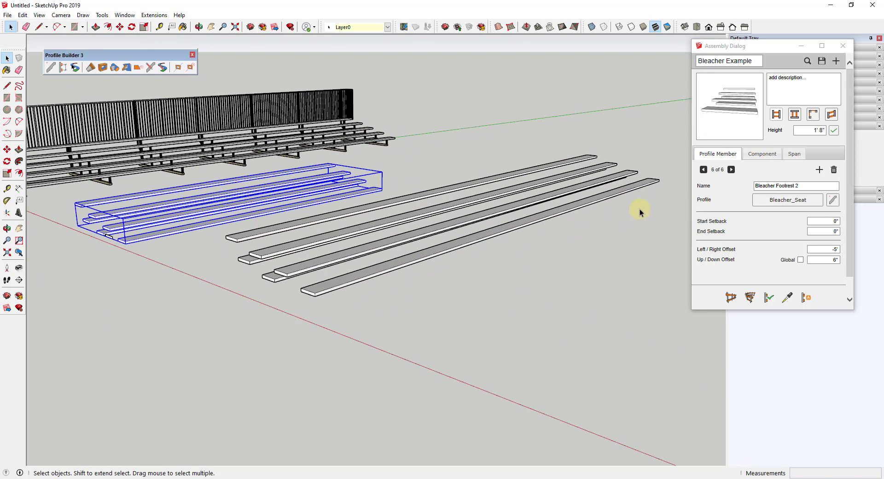
{"action": "scroll", "coordinate": [636, 216], "scroll_direction": "down", "scroll_amount": 2}
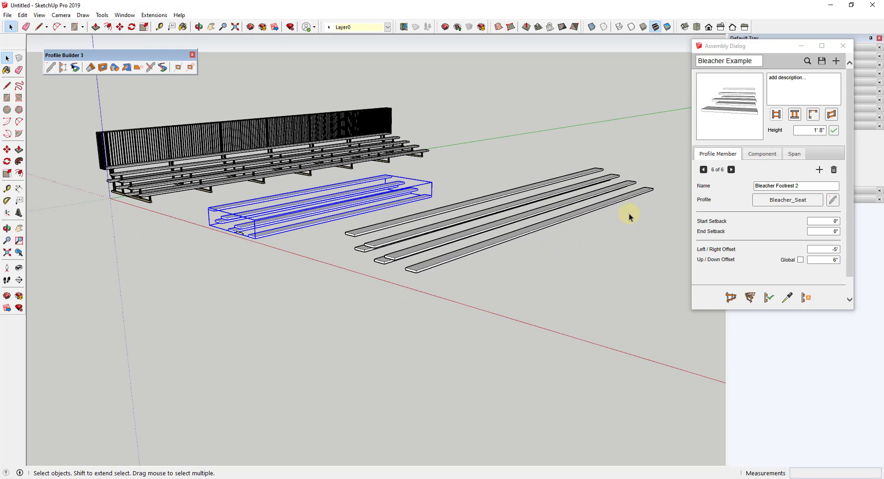
{"action": "scroll", "coordinate": [616, 218], "scroll_direction": "up", "scroll_amount": 1}
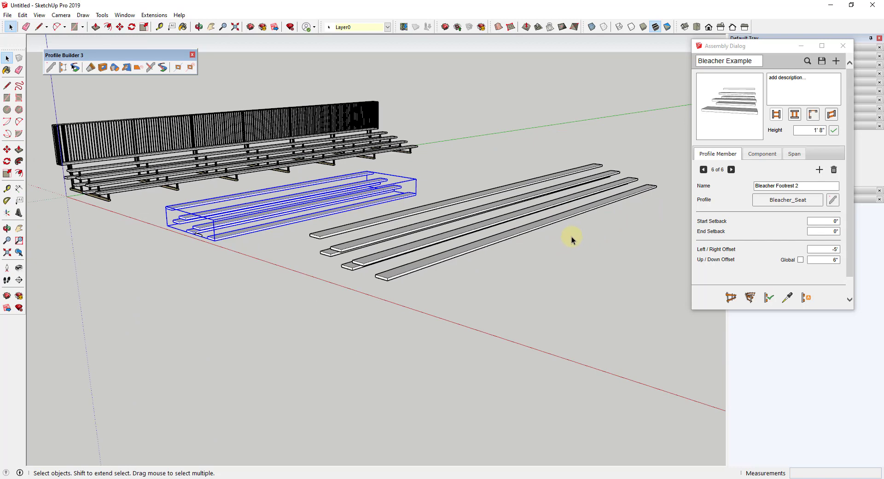